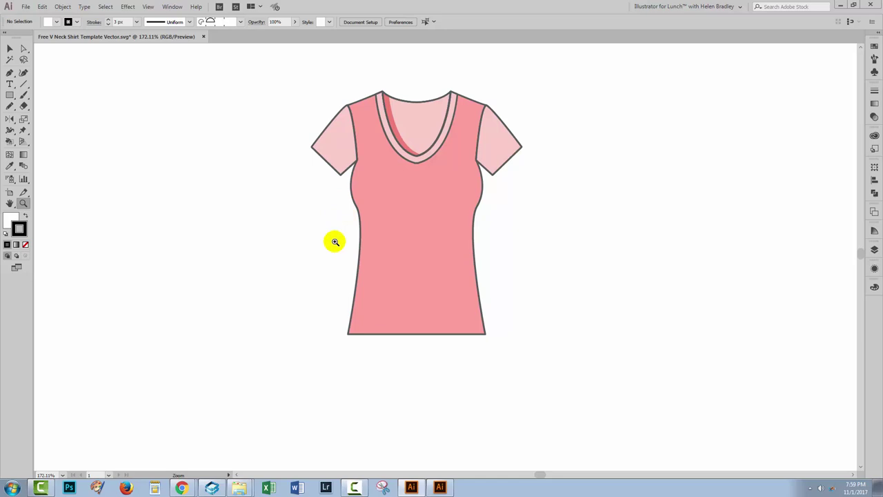
Bring up the Vecteezy 'Free Men's and Women's V-Neck Shirt Vector' page from Chrome.
mouse_move(180, 488)
click(183, 465)
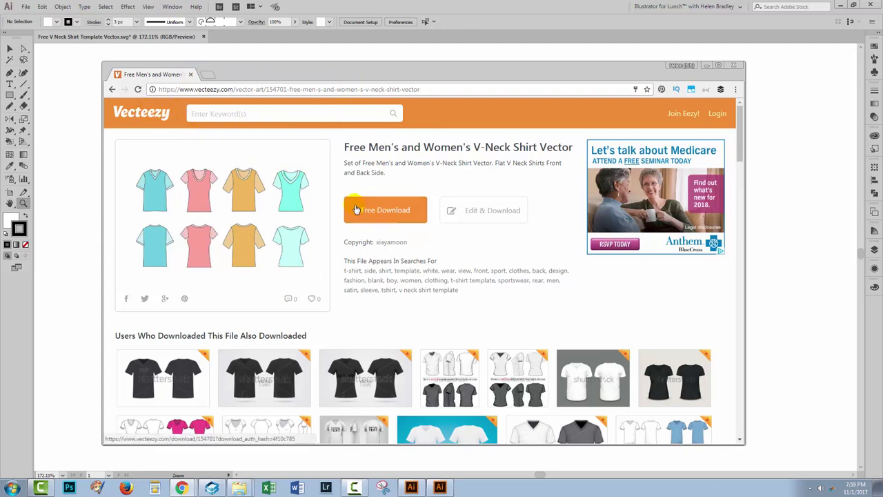
Minimize the browser and expand Layer 1 and its group in the Layers panel.
click(706, 65)
click(876, 252)
click(788, 259)
click(799, 269)
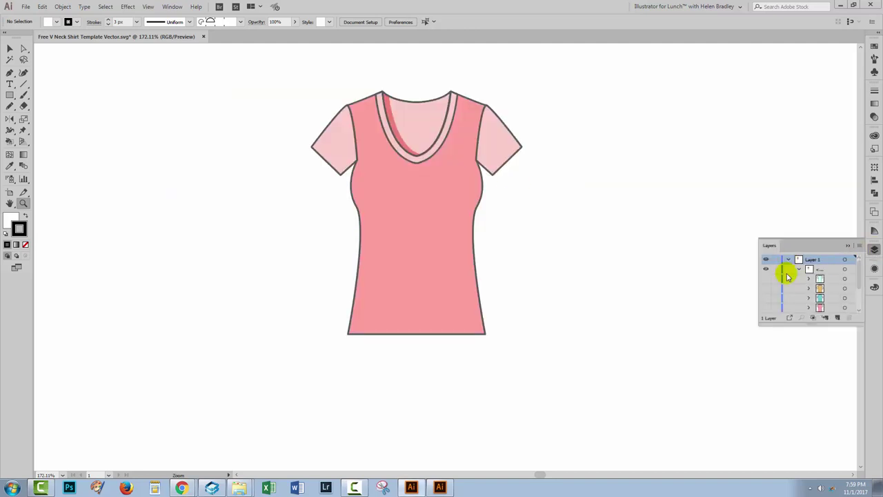
drag(789, 323, 787, 372)
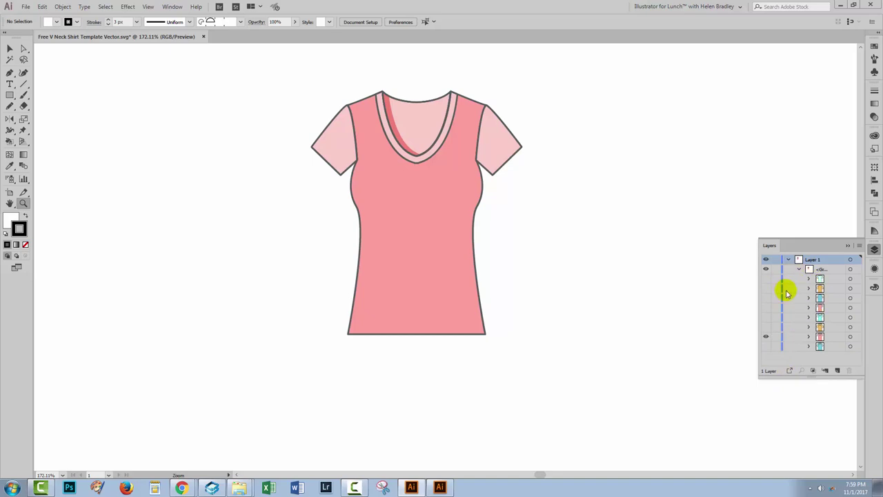
Toggle the shirt artwork's visibility off and on, then add an empty Layer 2.
click(766, 337)
click(766, 336)
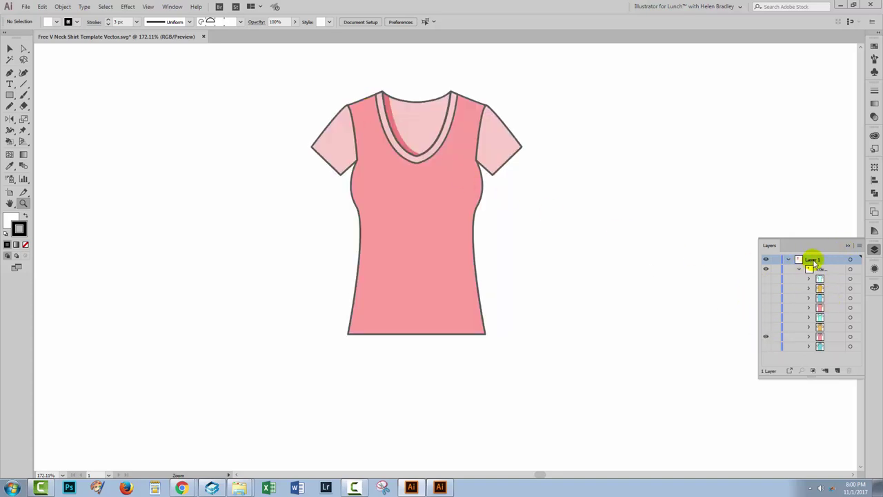
click(838, 371)
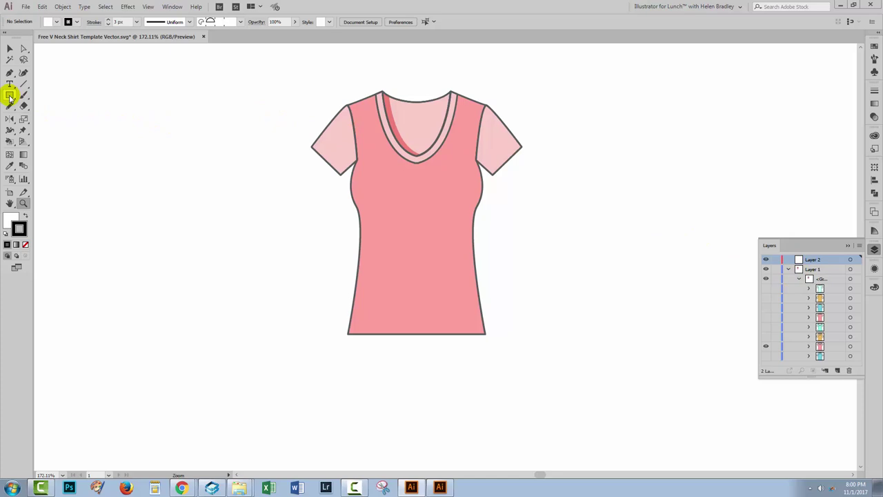
Draw a small circle left of the shirt and a square covering its lower half.
drag(9, 97, 31, 117)
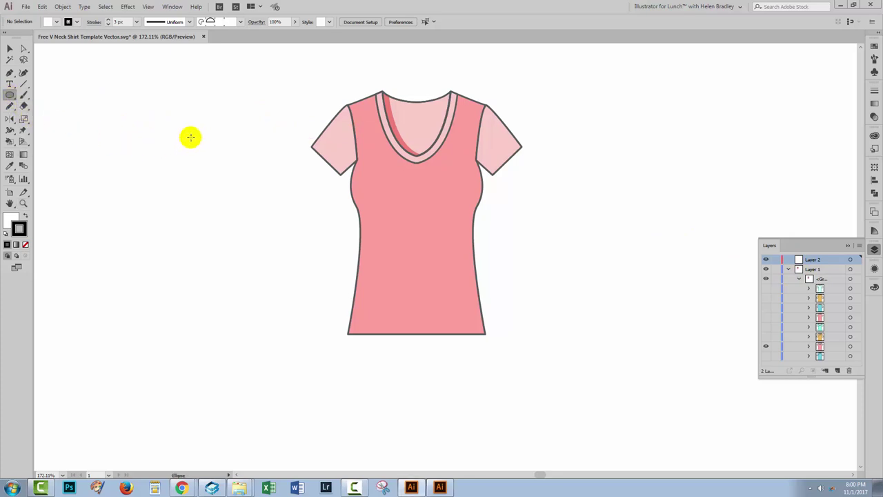
drag(181, 135, 208, 165)
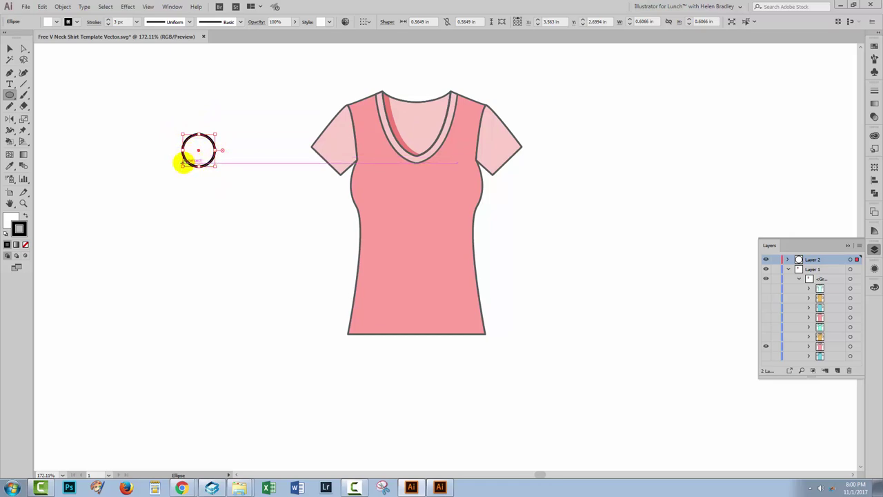
click(10, 96)
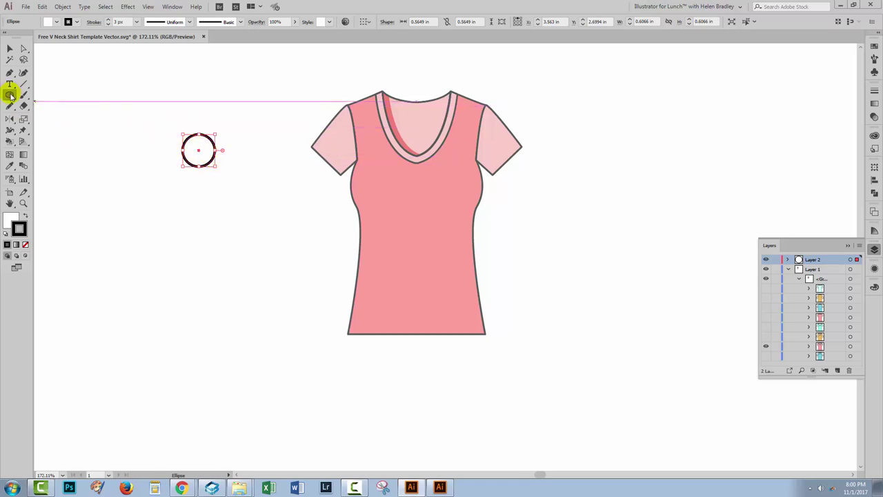
drag(10, 97, 29, 92)
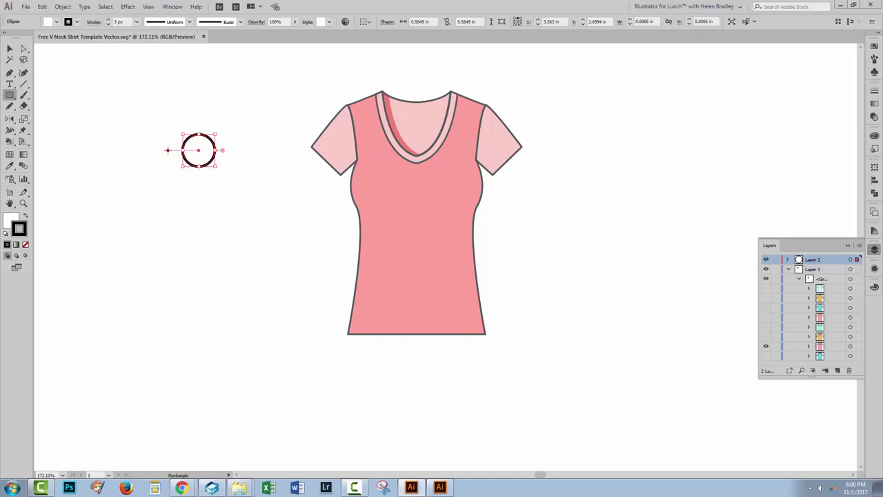
drag(167, 150, 225, 206)
Subtract the square from the circle with Pathfinder Minus Front, then select the resulting half-dome.
click(9, 48)
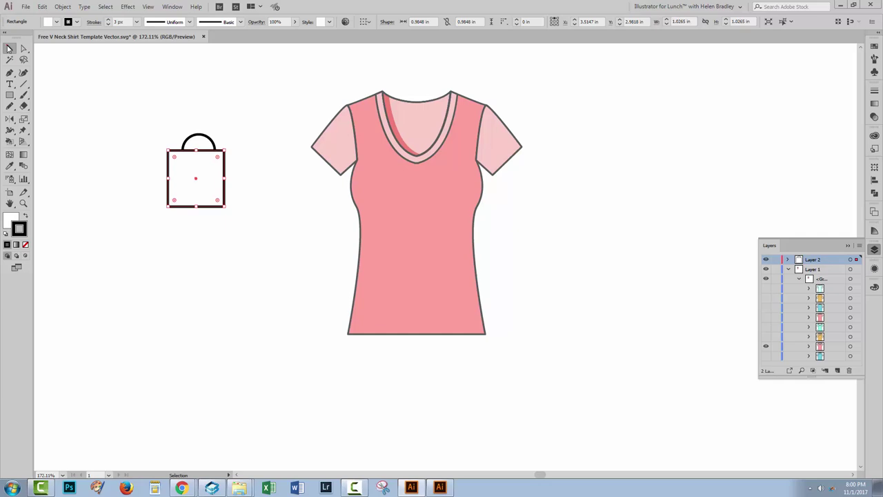
drag(178, 157, 181, 160)
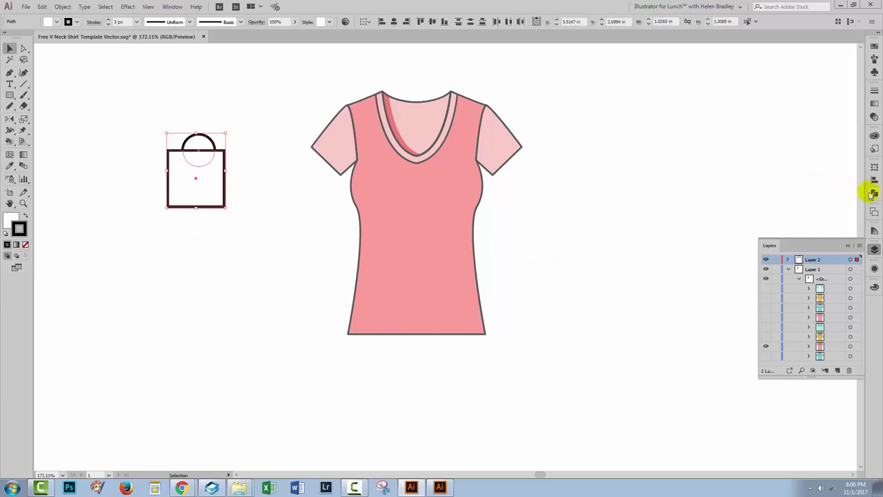
click(875, 194)
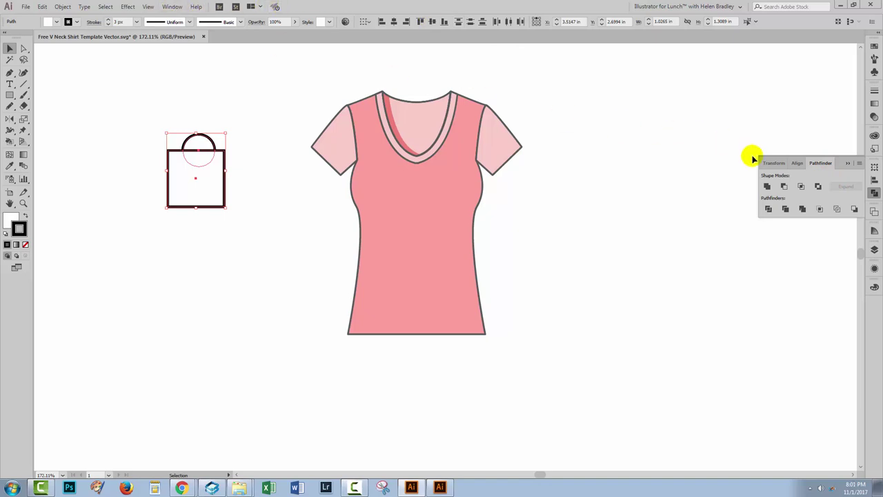
click(784, 187)
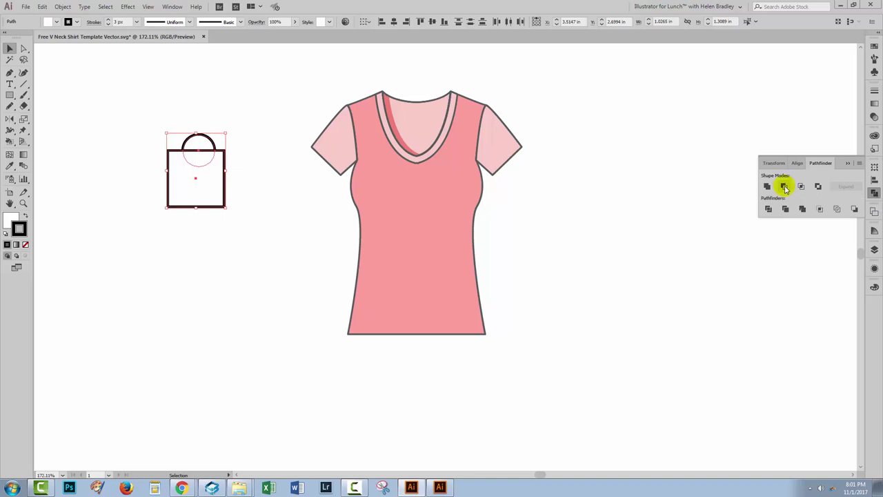
click(785, 188)
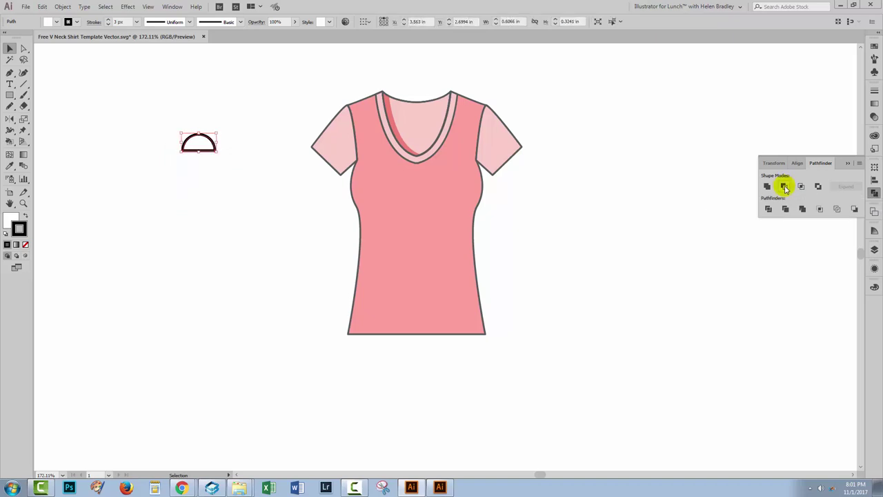
click(185, 181)
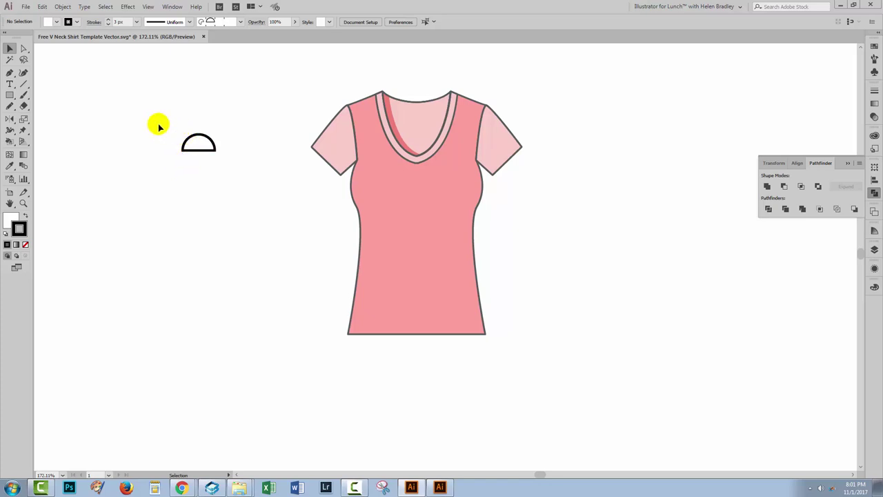
drag(159, 123, 254, 187)
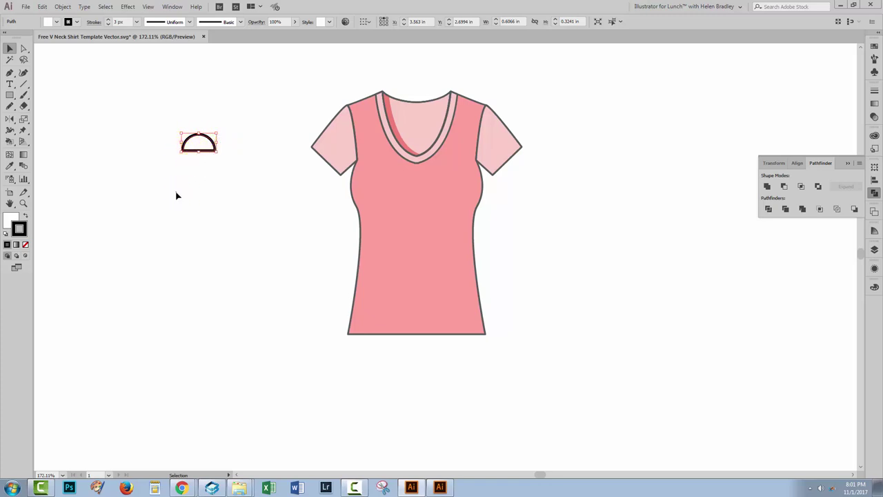
Zoom in on the half-dome and add a Pen anchor point at the top of its arc.
click(180, 162)
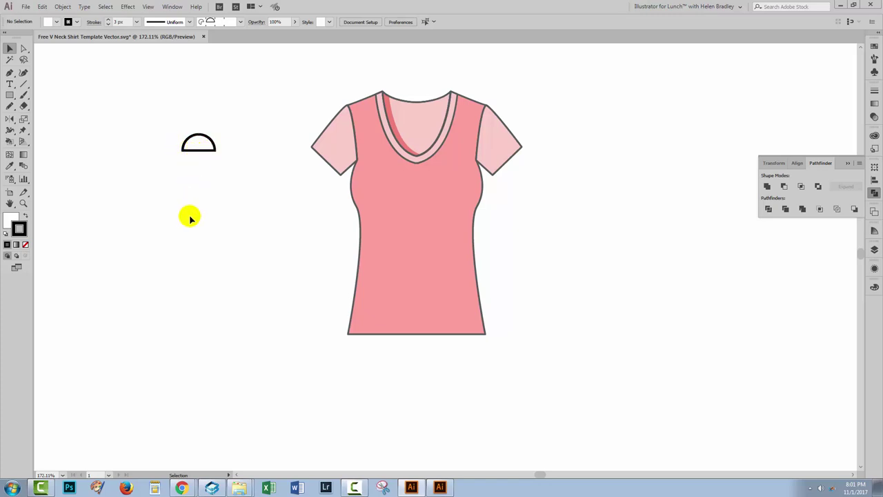
click(23, 204)
drag(120, 109, 330, 290)
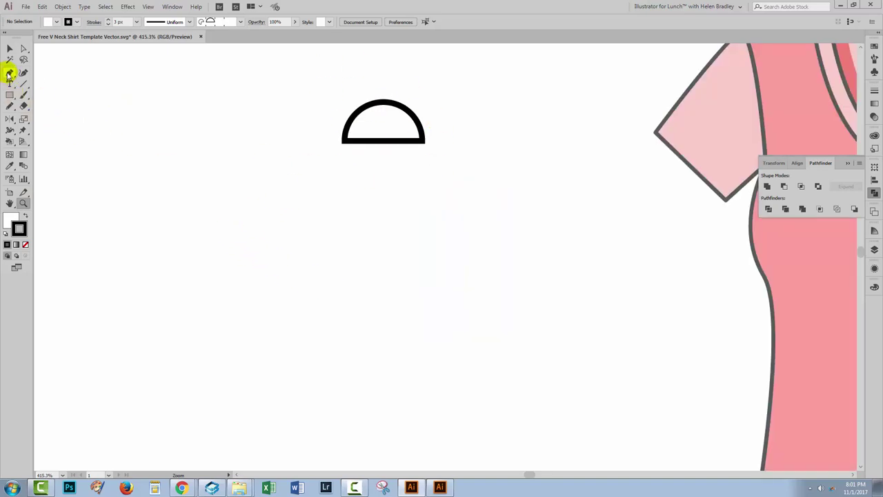
click(9, 73)
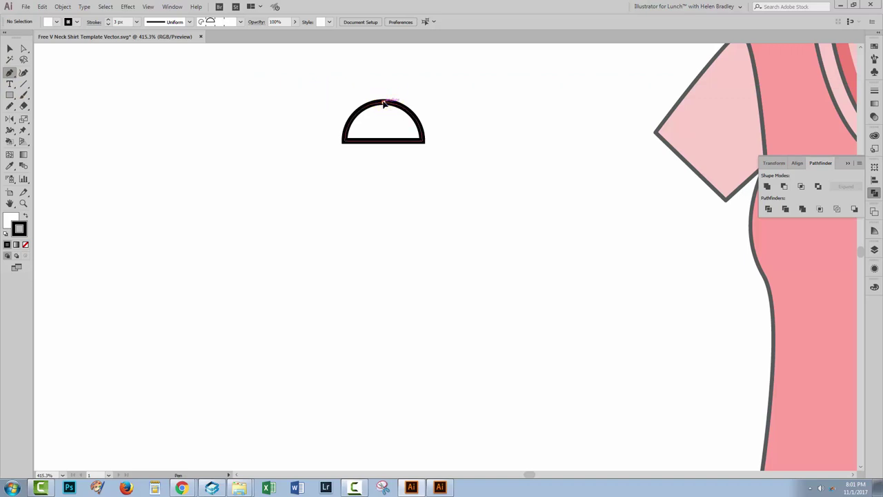
drag(384, 103, 387, 122)
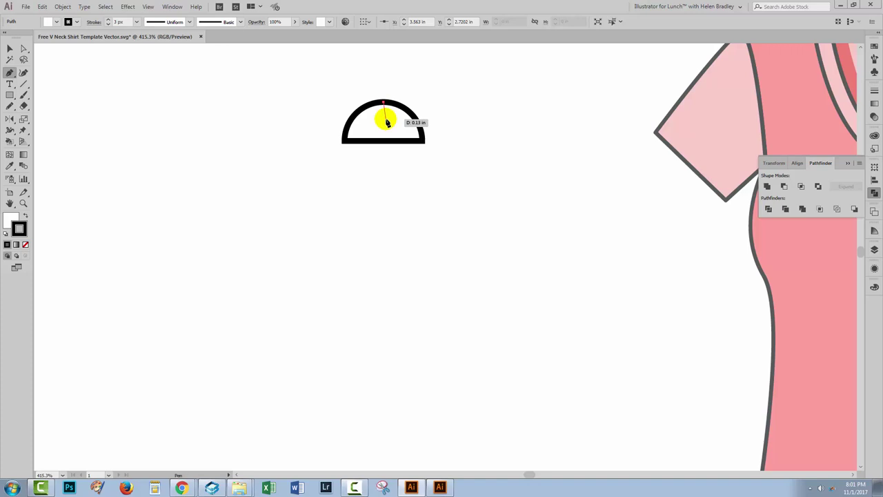
mouse_move(387, 122)
mouse_down()
mouse_move(406, 101)
mouse_move(372, 90)
mouse_move(382, 110)
mouse_up()
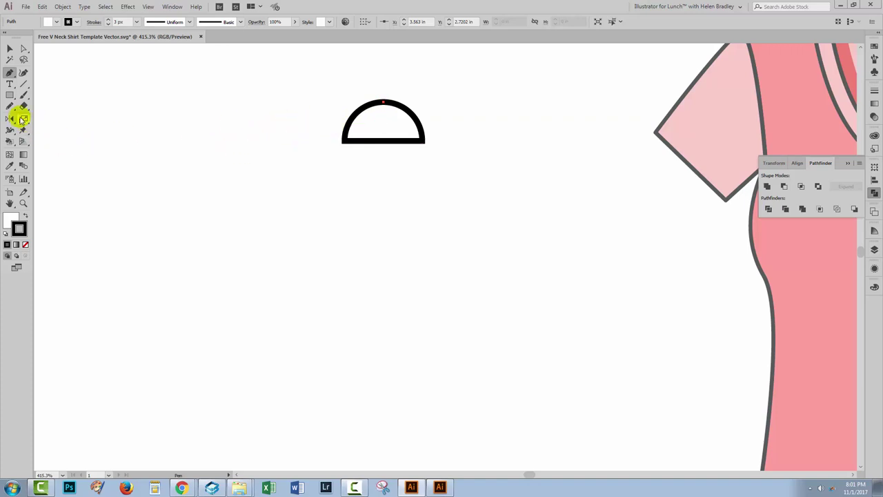
Make a copy of the dome reflected across a horizontal axis at its bottom edge.
drag(11, 126, 51, 136)
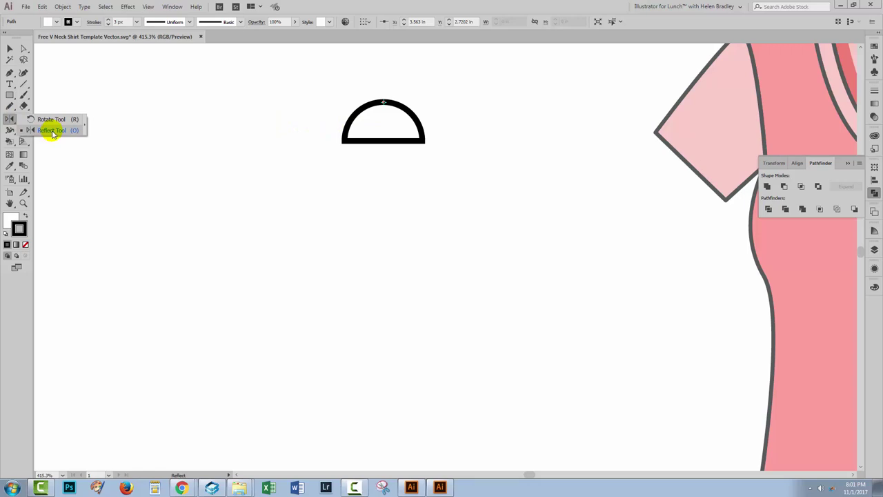
drag(51, 133, 53, 133)
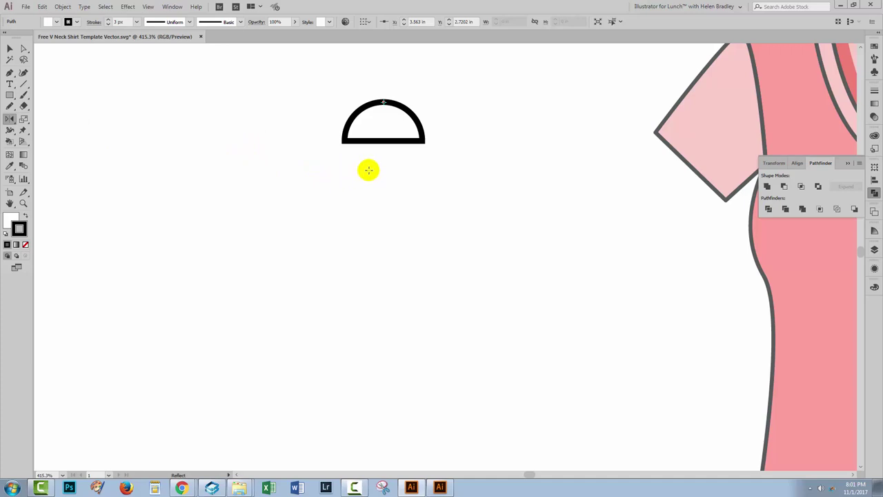
drag(384, 145, 384, 141)
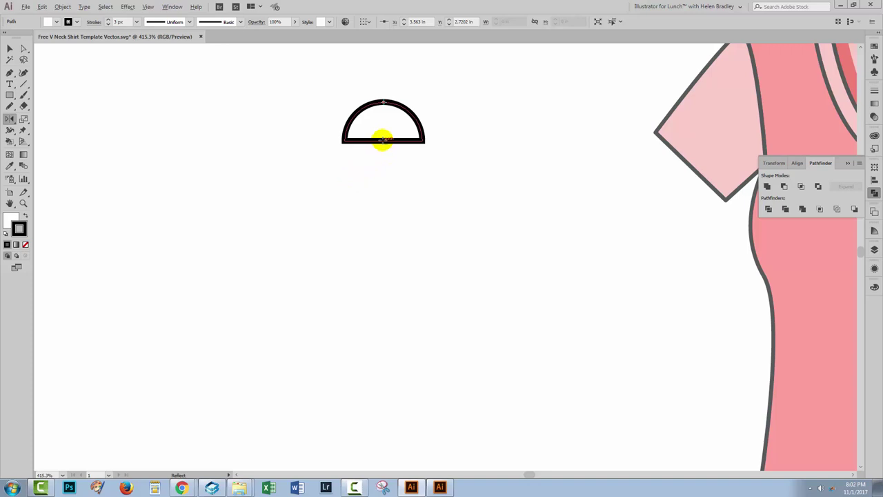
alt+click(384, 140)
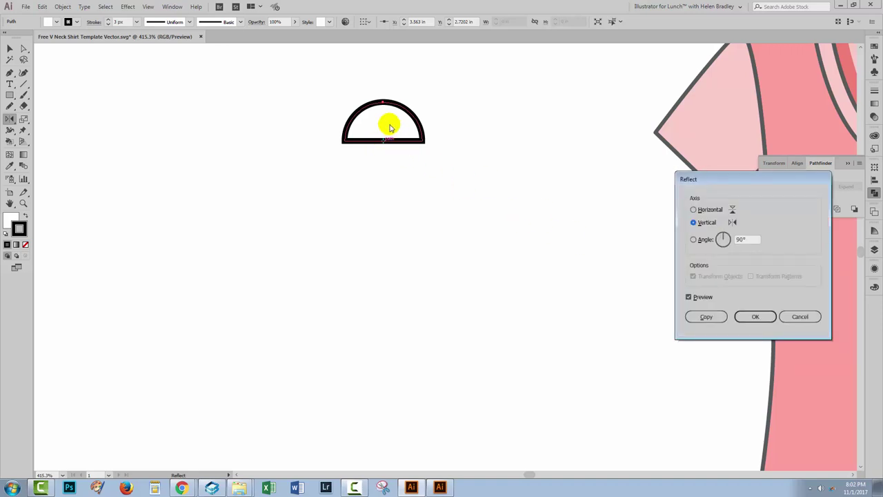
click(694, 209)
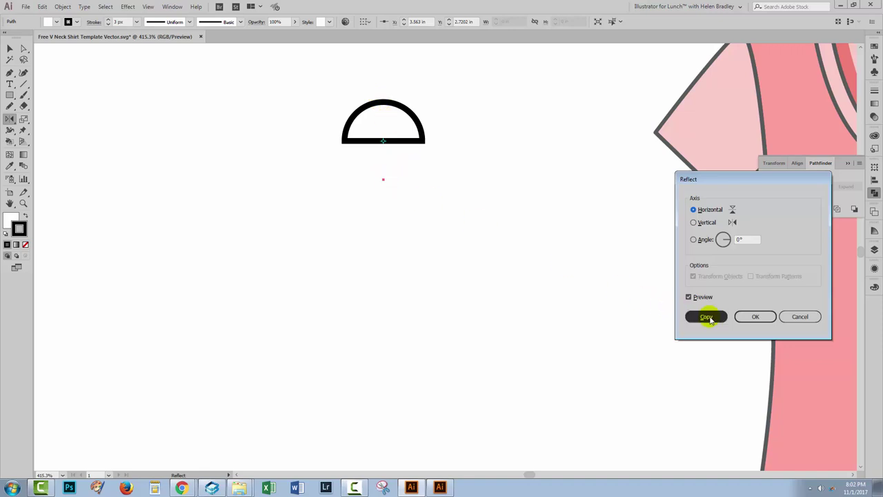
click(754, 317)
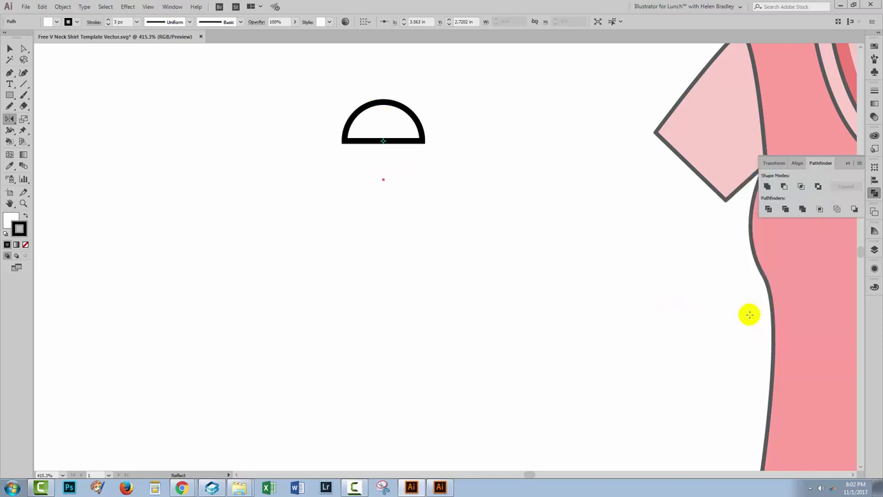
Deselect, then marquee-select the dome together with its reflected copy and surrounding area.
click(10, 49)
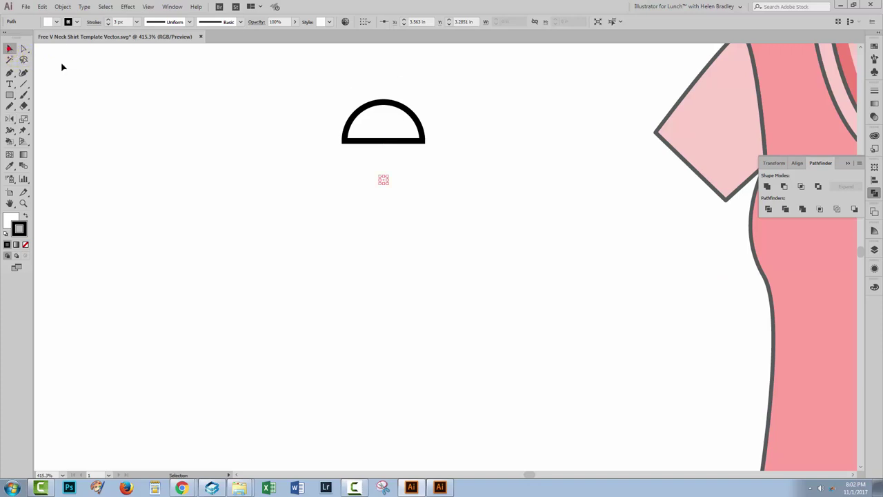
click(316, 84)
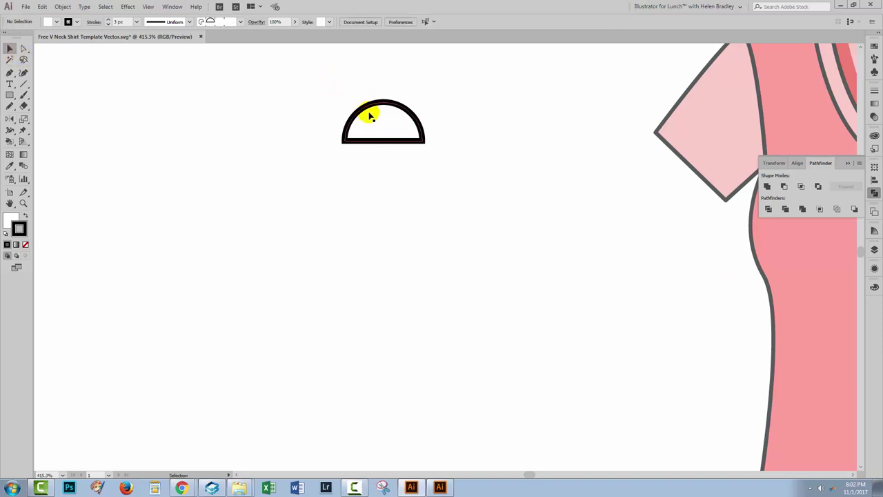
drag(312, 68, 491, 263)
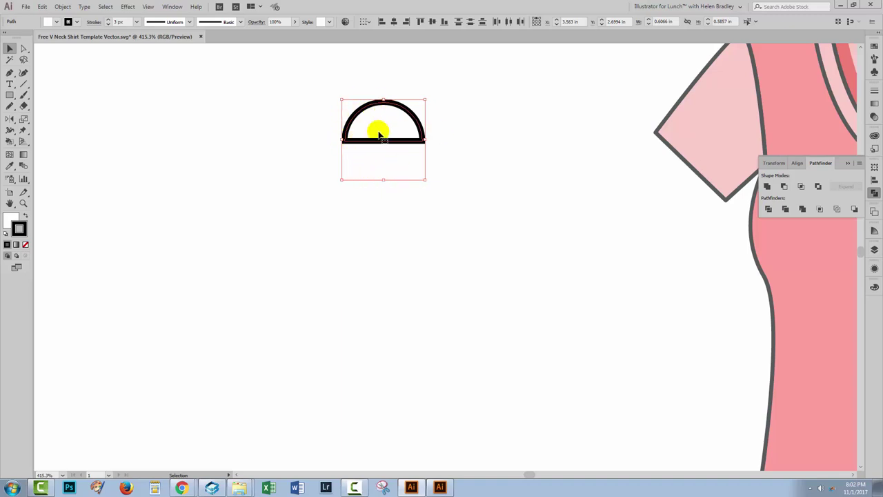
Create Pattern Brush 2 from the dome artwork with Outer Corner Tile set to None.
click(875, 59)
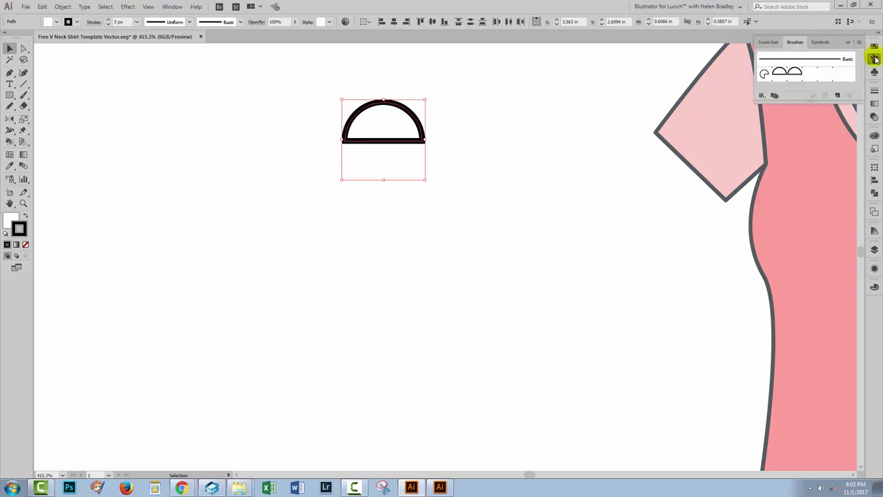
click(838, 96)
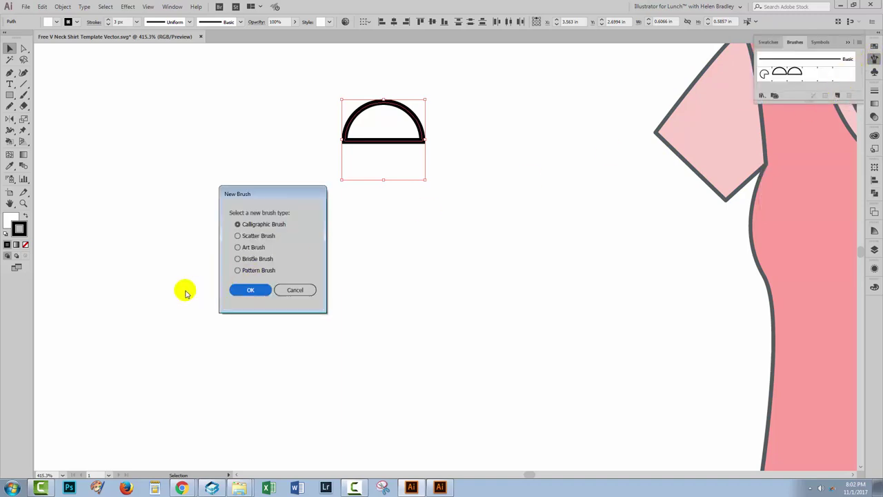
click(238, 270)
click(251, 289)
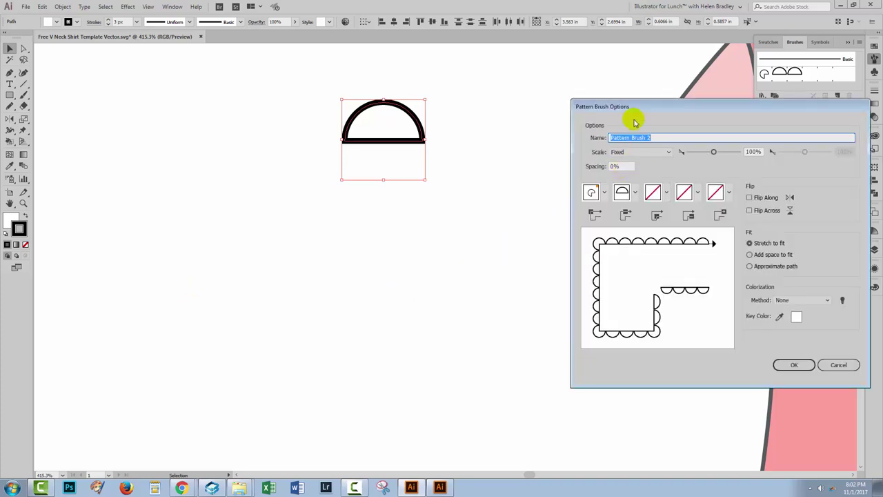
drag(632, 109, 551, 123)
click(518, 202)
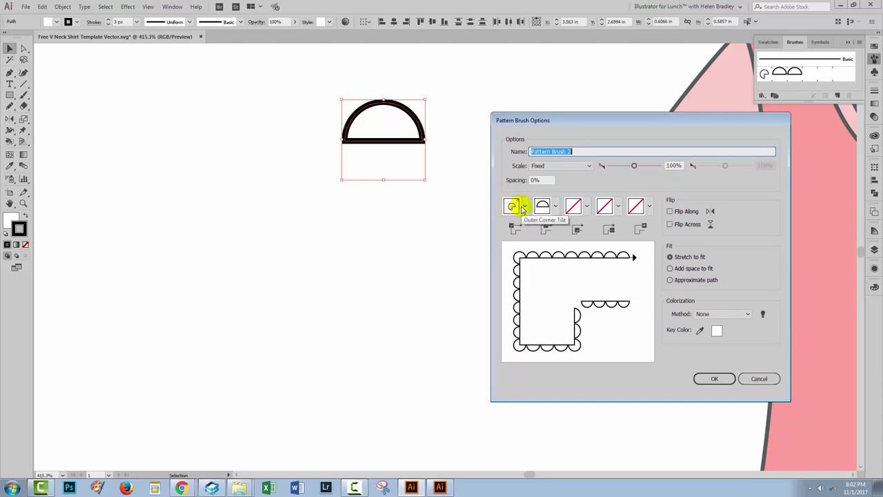
click(525, 207)
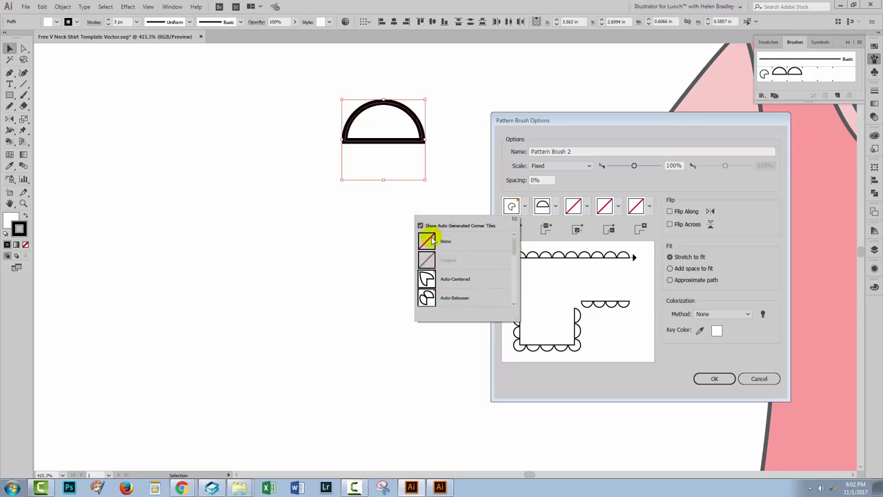
click(428, 241)
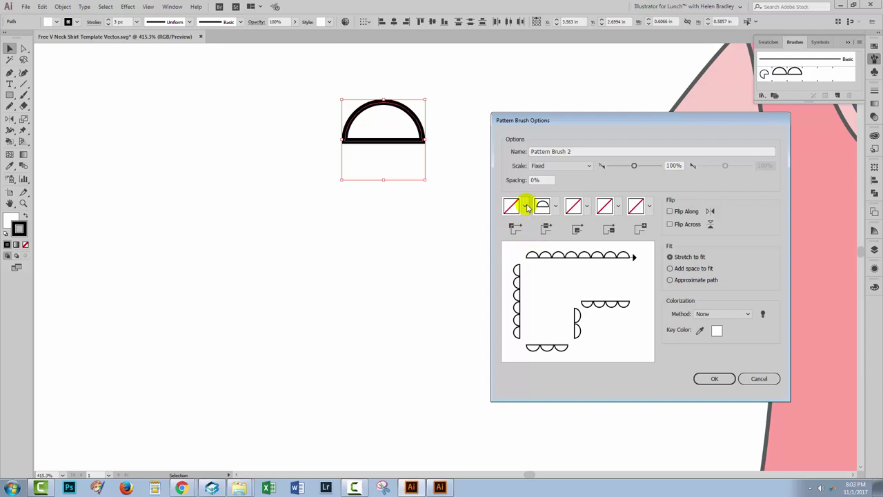
click(715, 378)
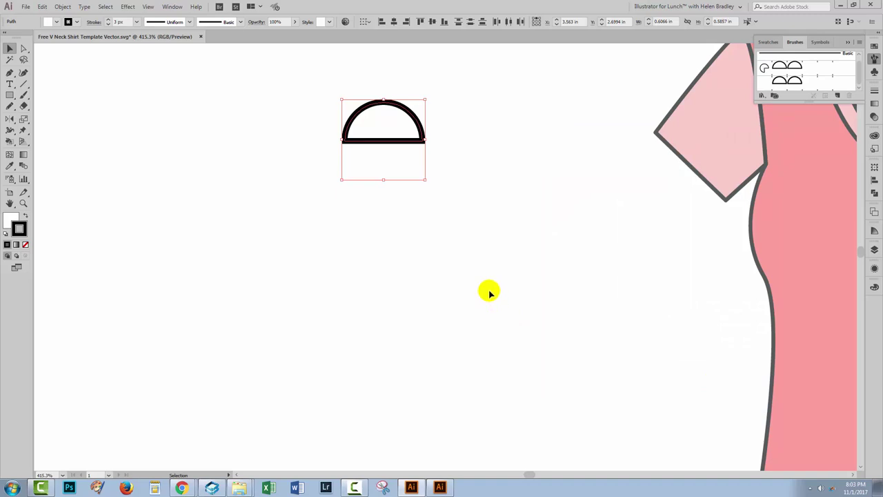
Pan to the shirt and draw a curved path from the left shoulder to the V's point.
click(625, 181)
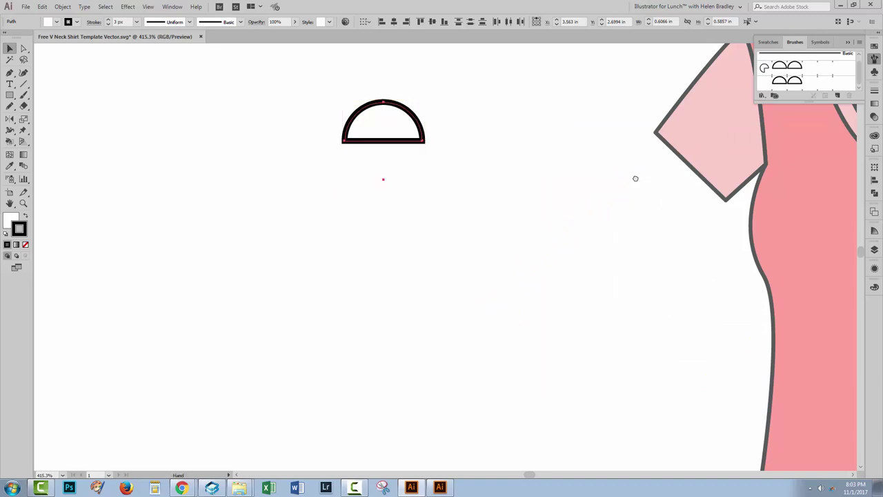
drag(635, 180, 207, 277)
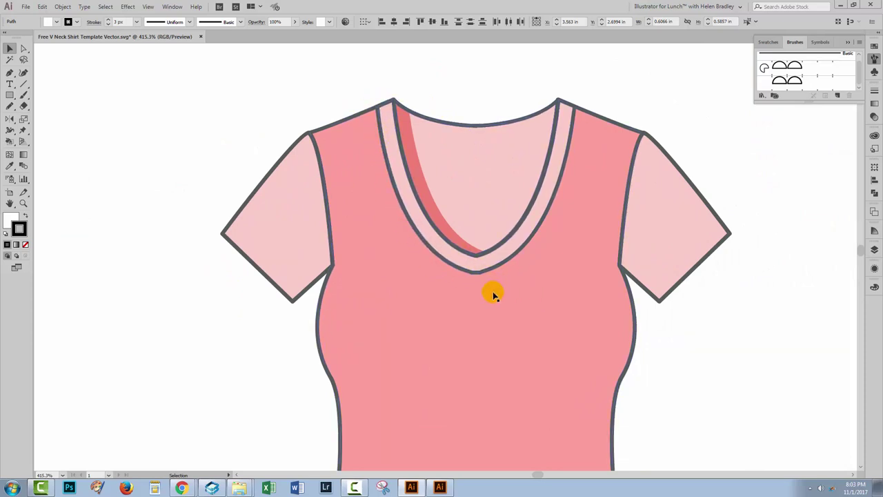
click(10, 71)
click(379, 108)
drag(377, 108, 376, 140)
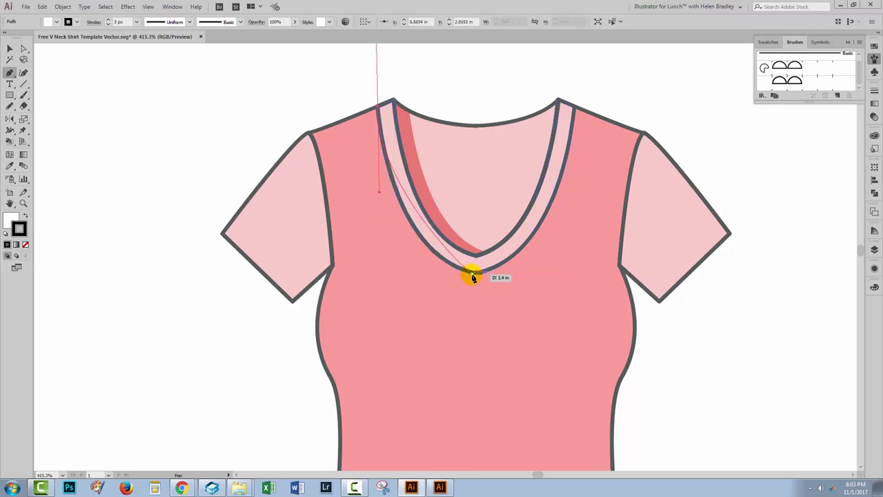
drag(472, 277, 518, 275)
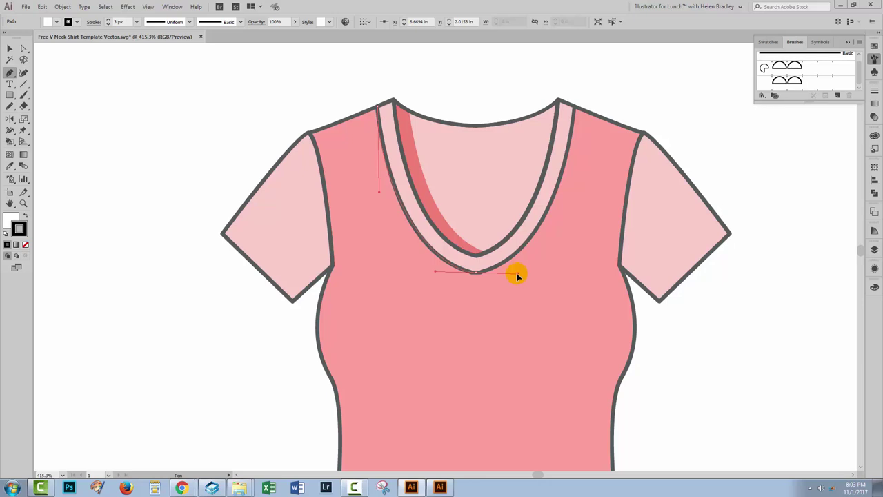
drag(519, 276, 519, 276)
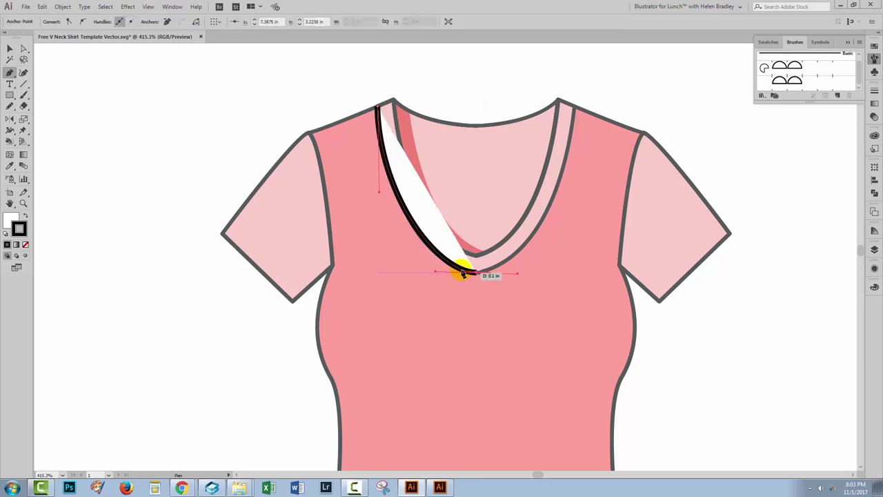
Set the neckline path's fill to None, tweak its curve, and select the whole path.
click(13, 221)
click(25, 244)
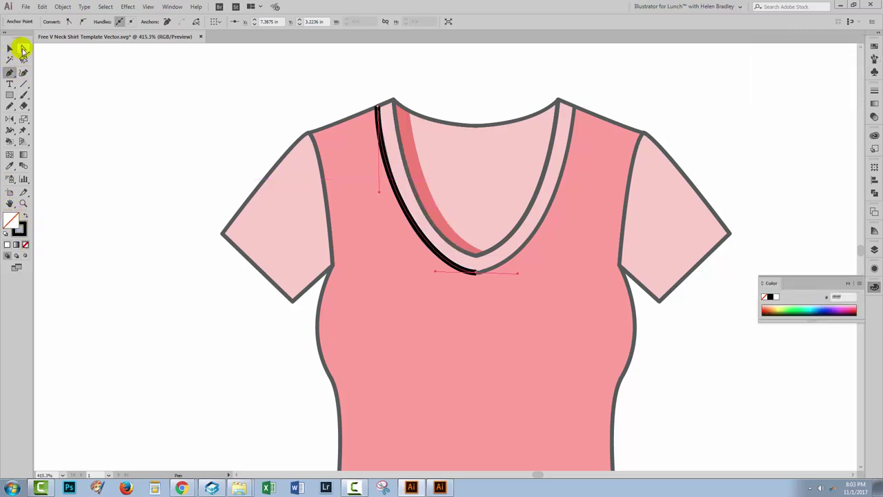
click(23, 49)
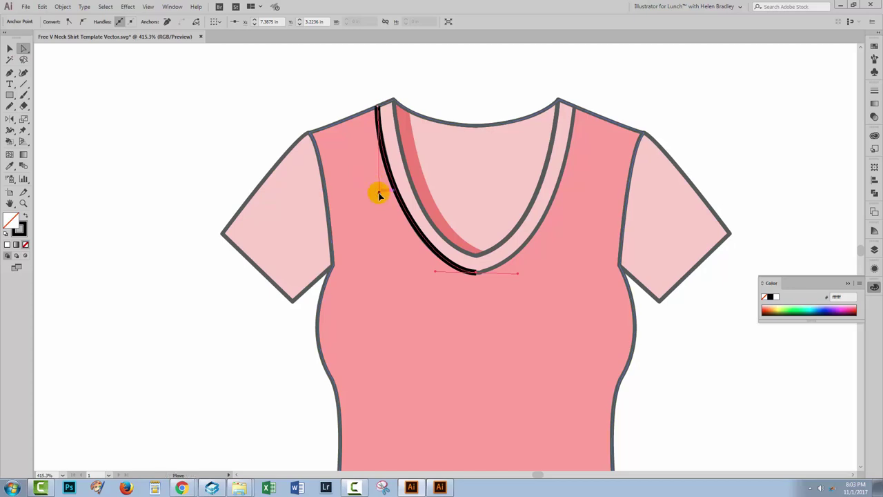
mouse_move(379, 196)
mouse_down()
mouse_move(374, 102)
mouse_move(393, 158)
mouse_move(379, 193)
mouse_up()
click(9, 48)
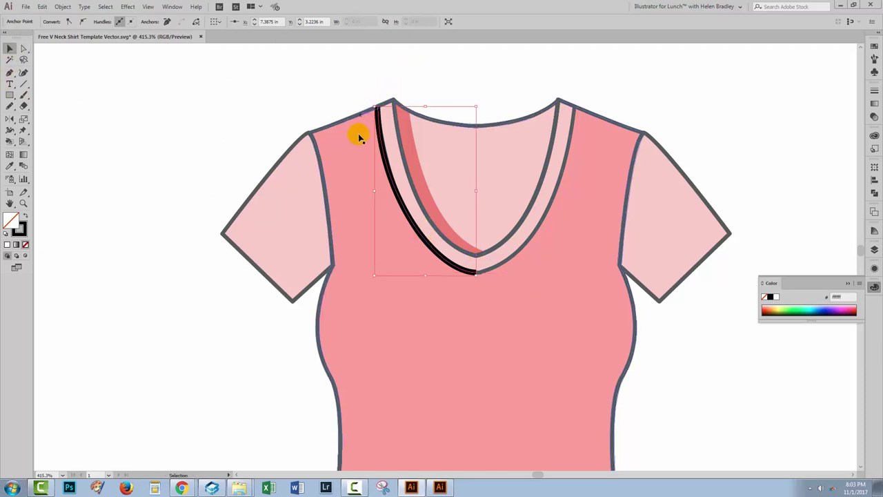
Apply Pattern Brush 2 from the Brushes panel to the left neckline path.
click(875, 60)
click(786, 81)
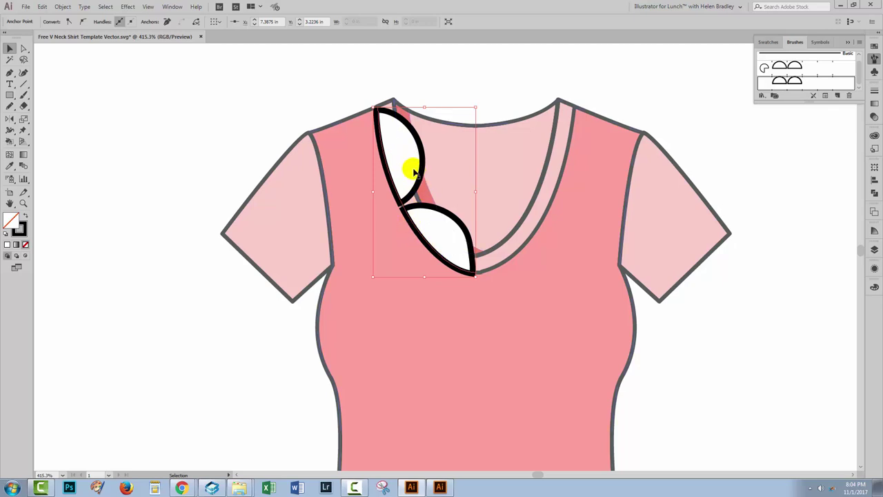
Set Pattern Brush 2 to Flip Across at 26% scale and apply it to existing strokes.
double_click(779, 81)
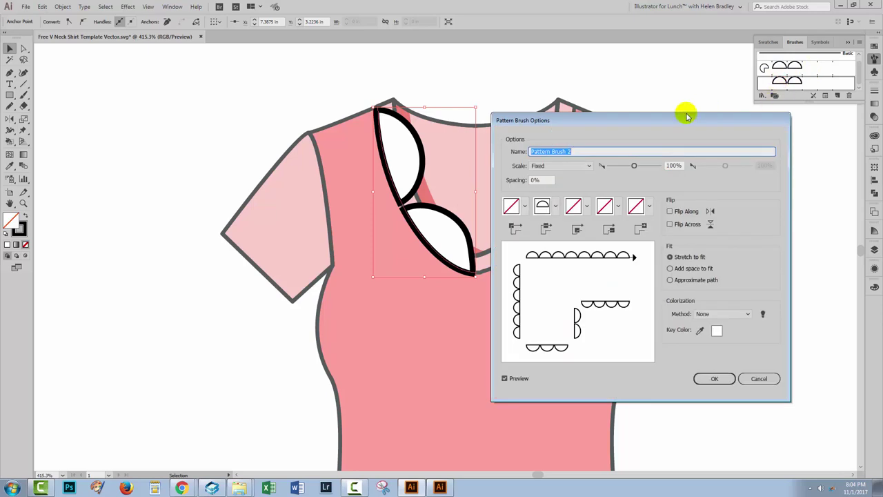
drag(621, 122, 688, 107)
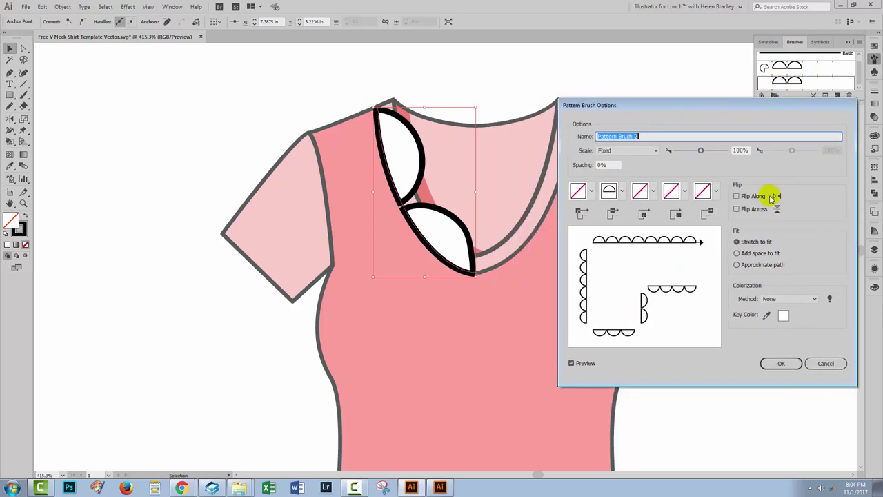
click(736, 209)
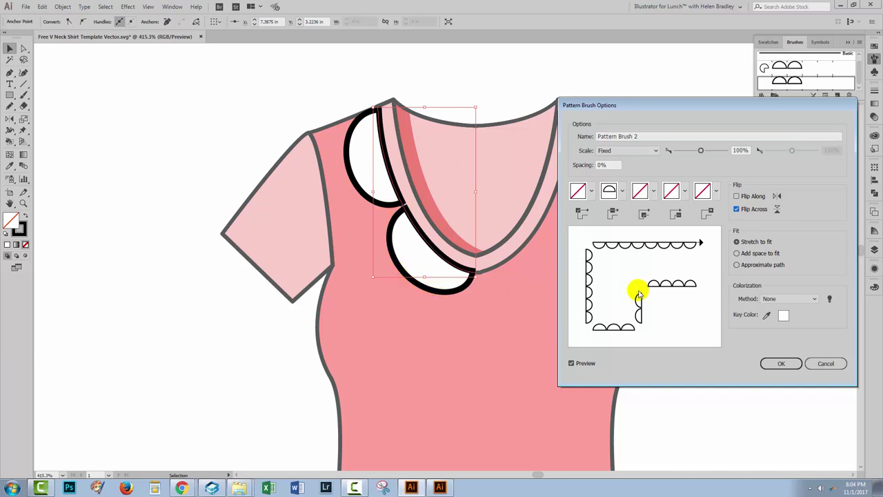
drag(700, 150, 682, 151)
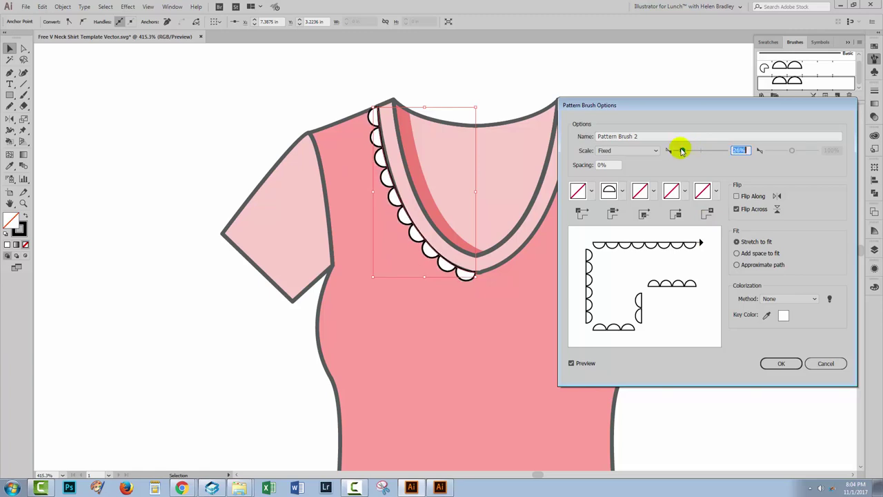
click(775, 365)
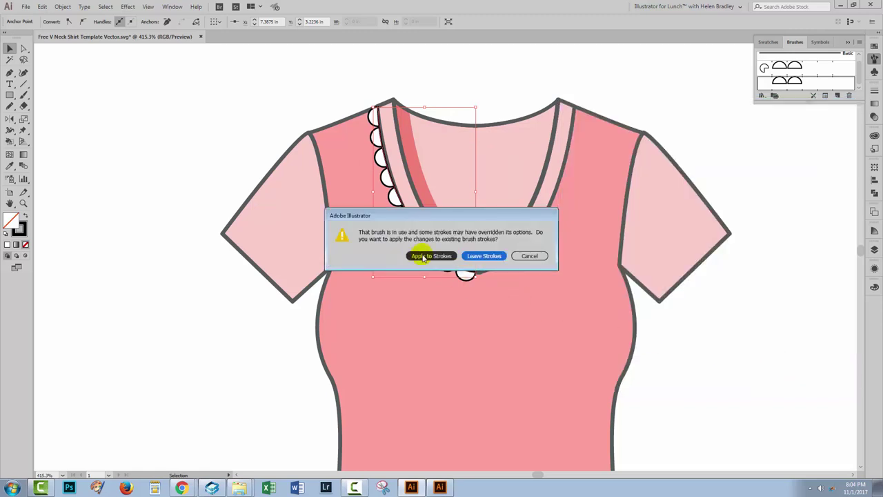
click(423, 257)
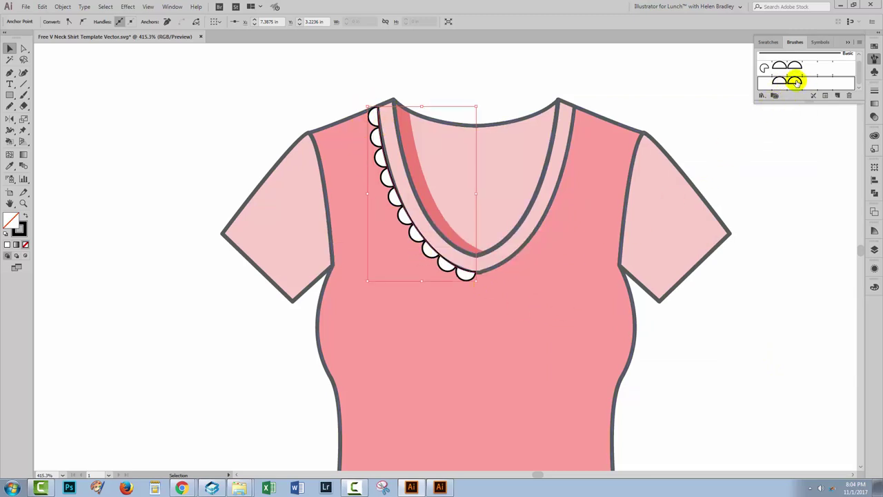
Nudge the scallop trim down, then reshape and move its lower end anchor onto the V-neck point.
click(174, 142)
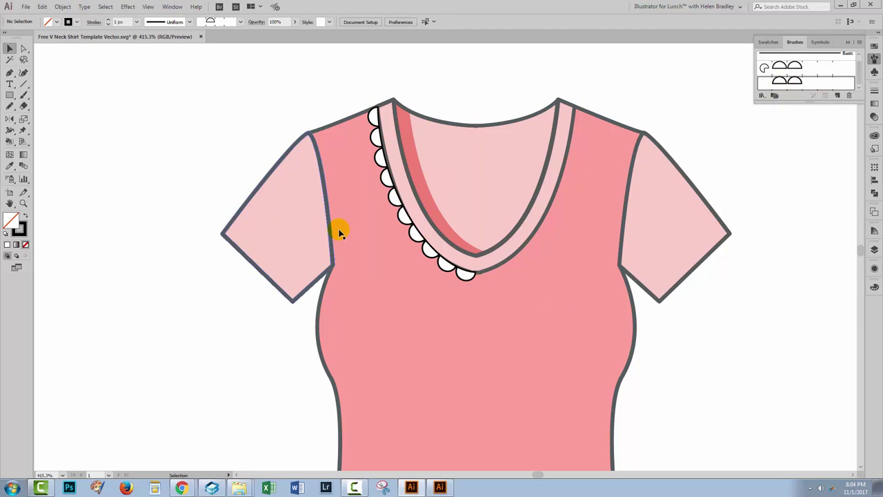
click(463, 273)
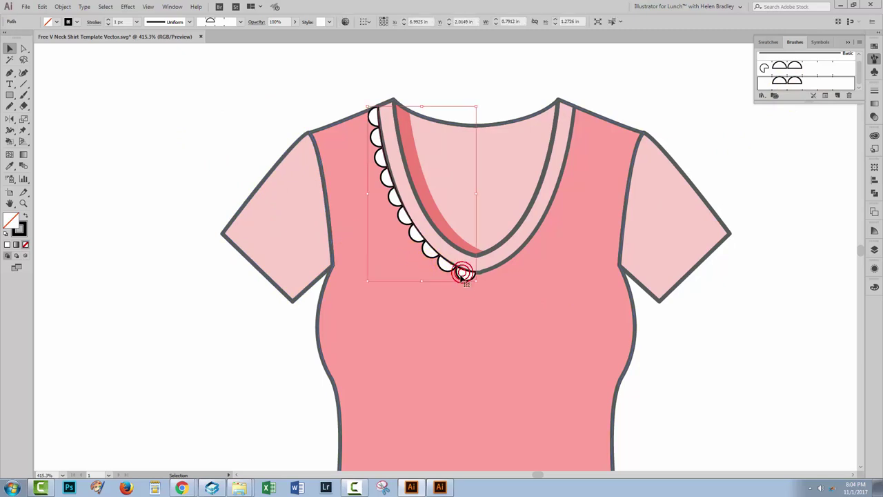
drag(467, 274, 467, 275)
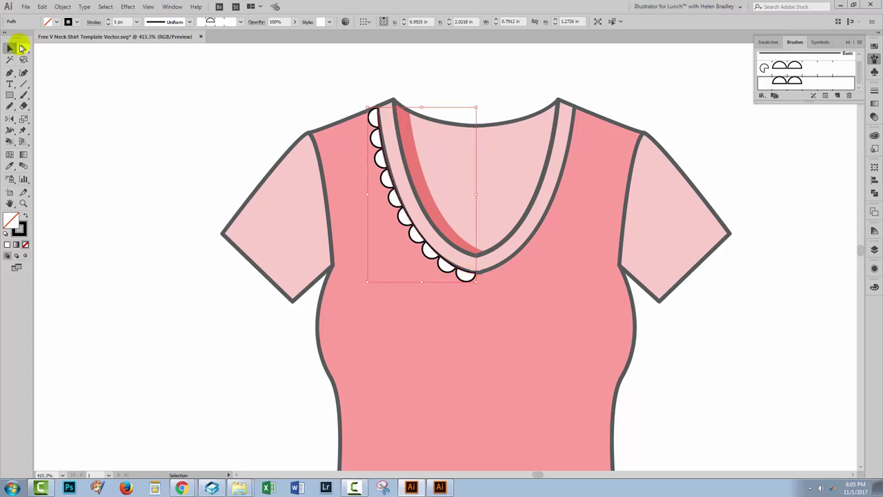
click(23, 47)
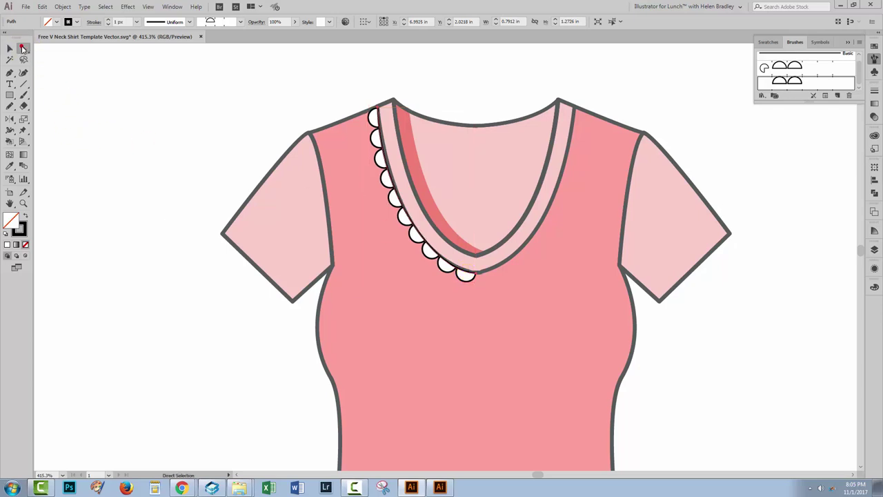
click(478, 276)
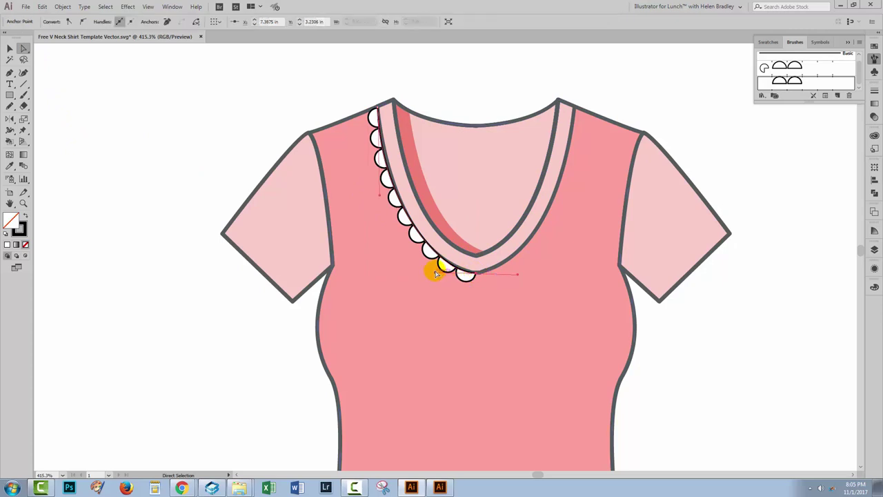
drag(435, 273, 430, 265)
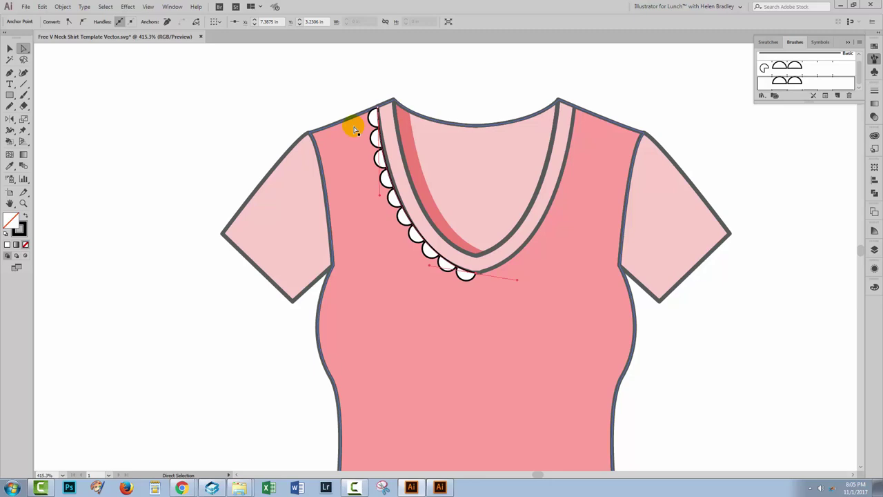
click(379, 183)
drag(379, 198, 383, 197)
click(292, 104)
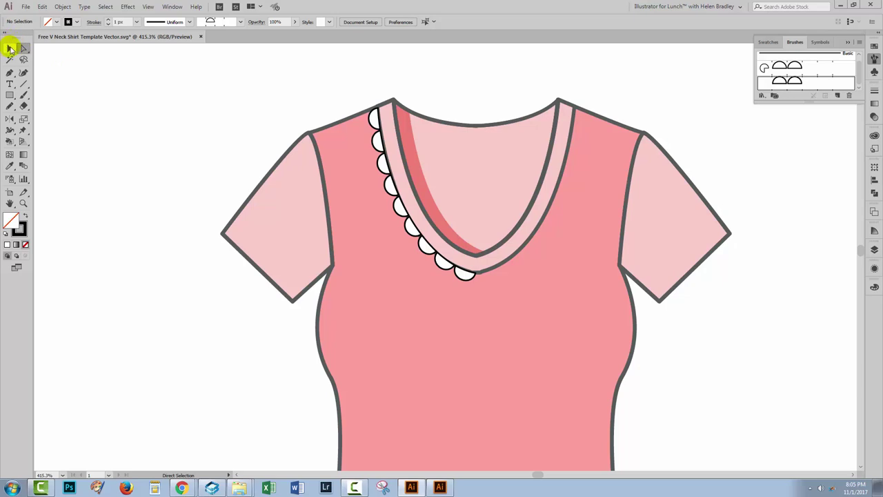
Alt-drag a copy of the scallop trim off to the left of the shirt.
click(9, 48)
click(398, 211)
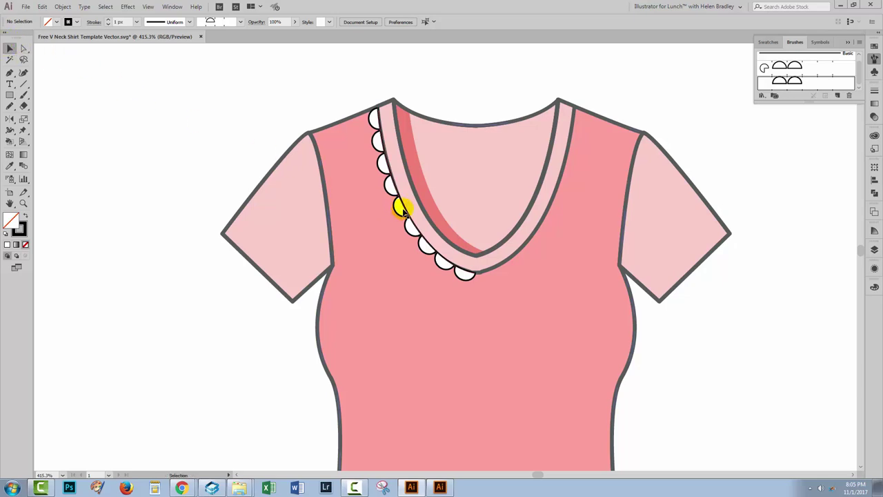
click(402, 211)
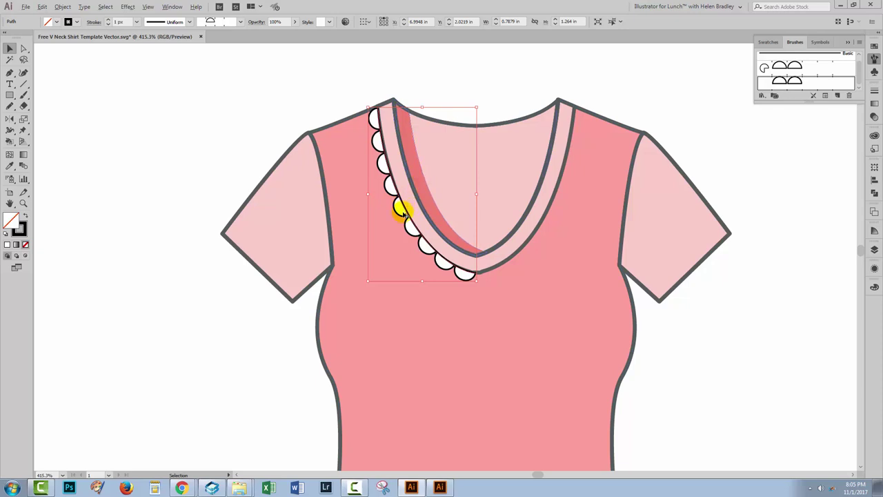
drag(405, 216, 130, 255)
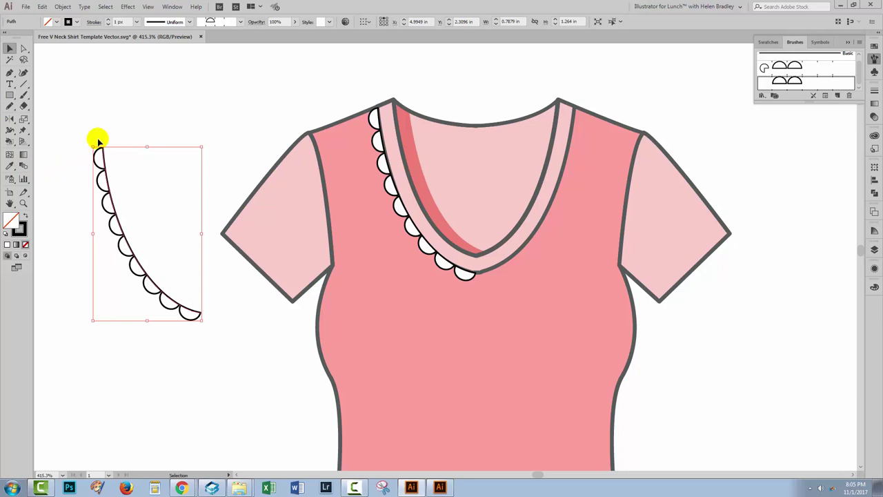
Reflect the copy across the vertical axis and move it onto the right neckline edge.
click(62, 6)
mouse_move(83, 17)
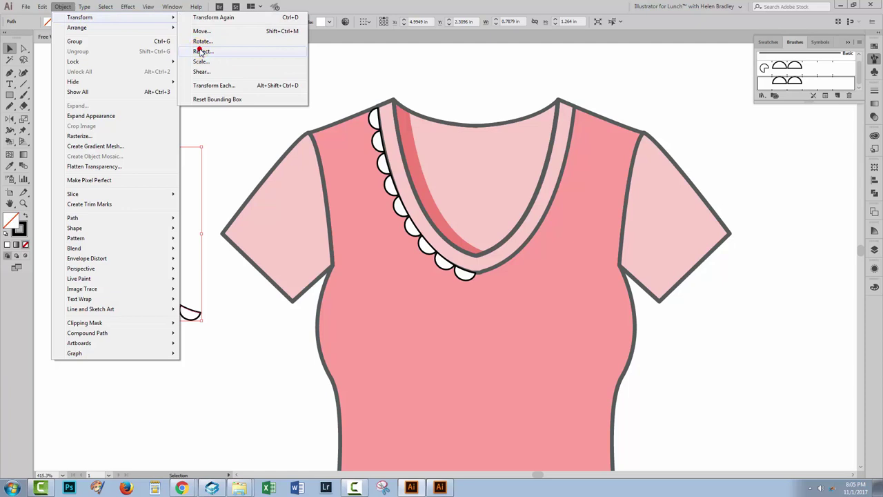
click(200, 52)
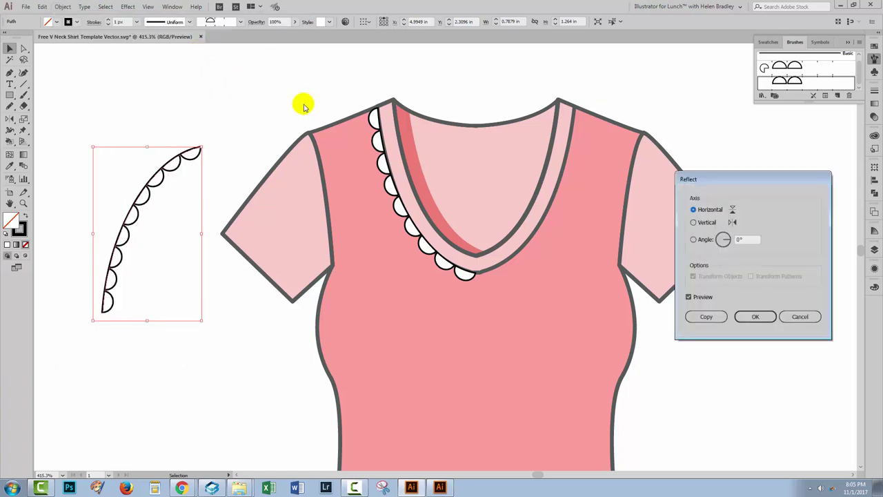
click(694, 222)
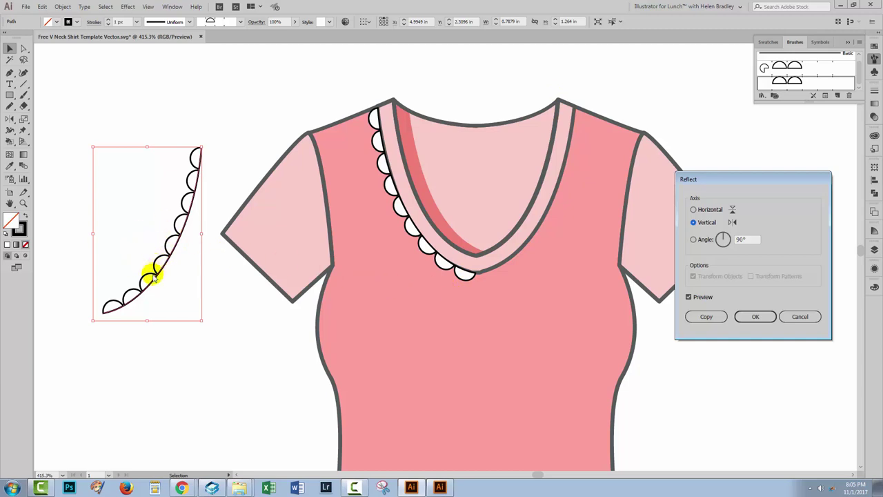
click(755, 317)
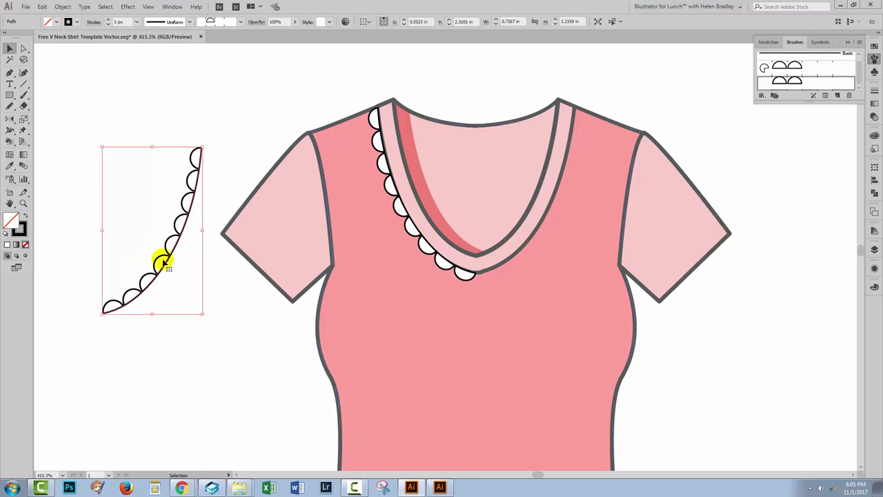
drag(165, 262, 536, 223)
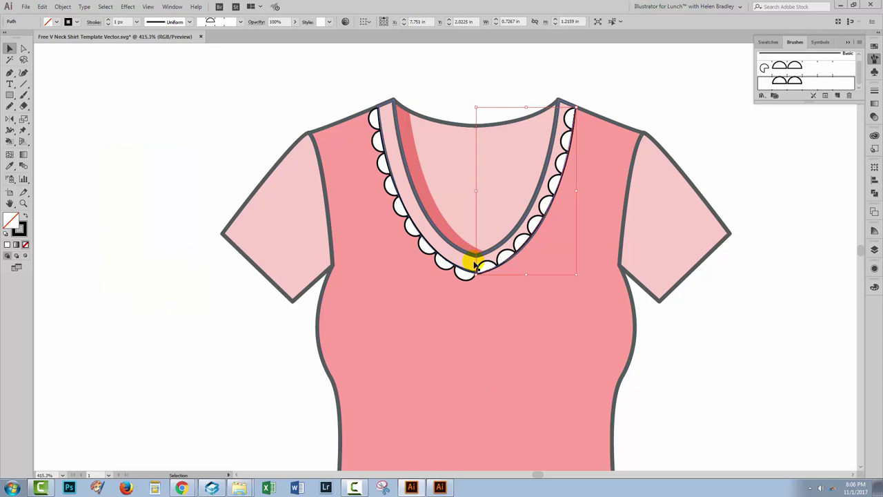
double_click(792, 80)
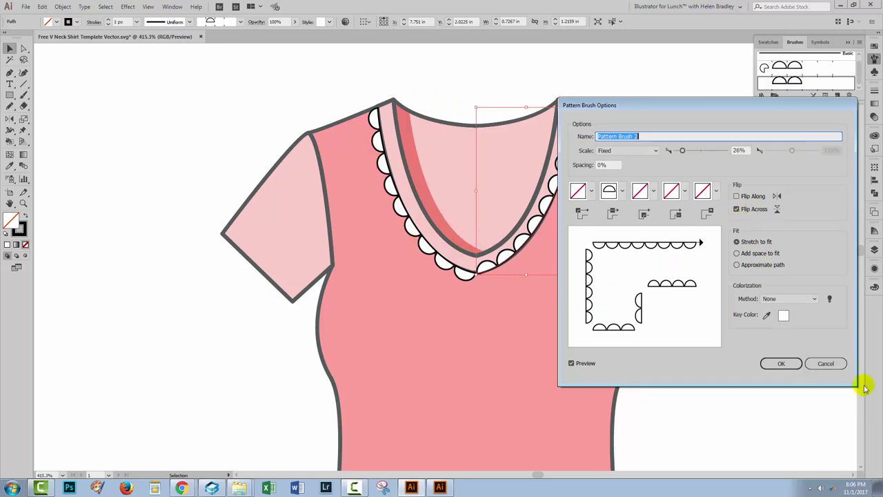
click(826, 364)
click(826, 363)
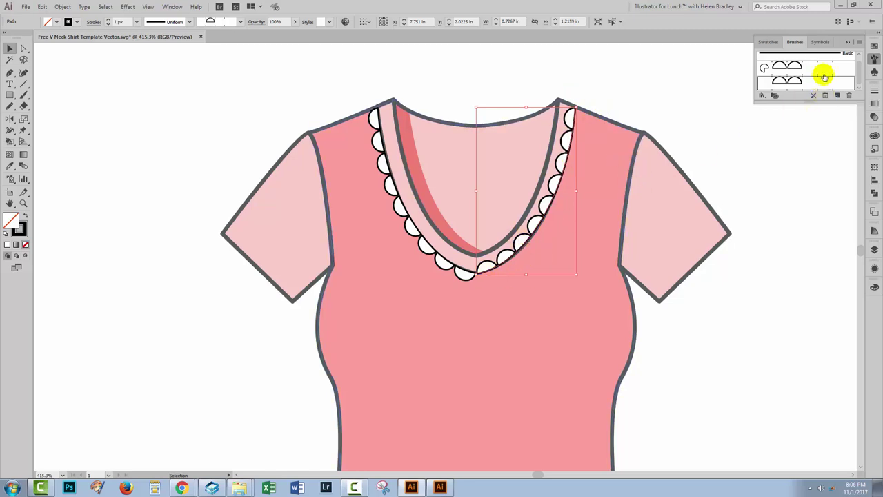
Uncheck Flip Across in the right trim's brush stroke options, keeping the 26% scale.
click(826, 96)
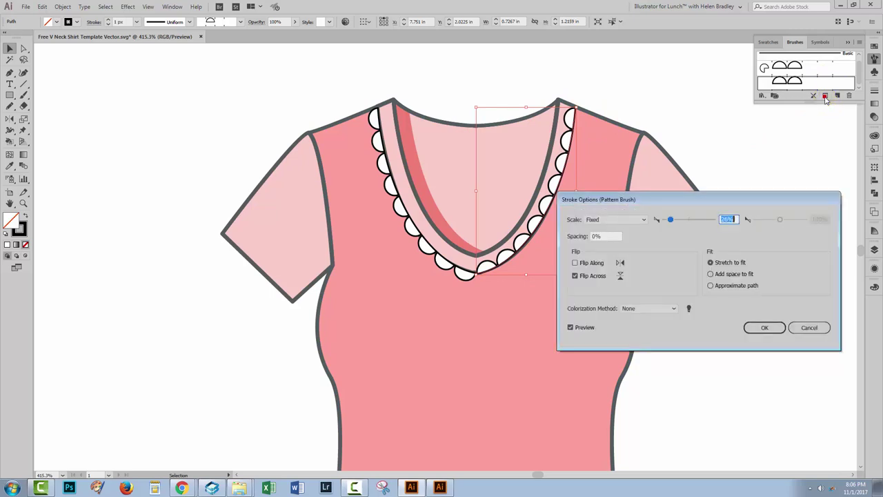
click(574, 276)
mouse_move(616, 200)
mouse_down()
mouse_move(636, 248)
mouse_move(655, 233)
mouse_up()
click(804, 361)
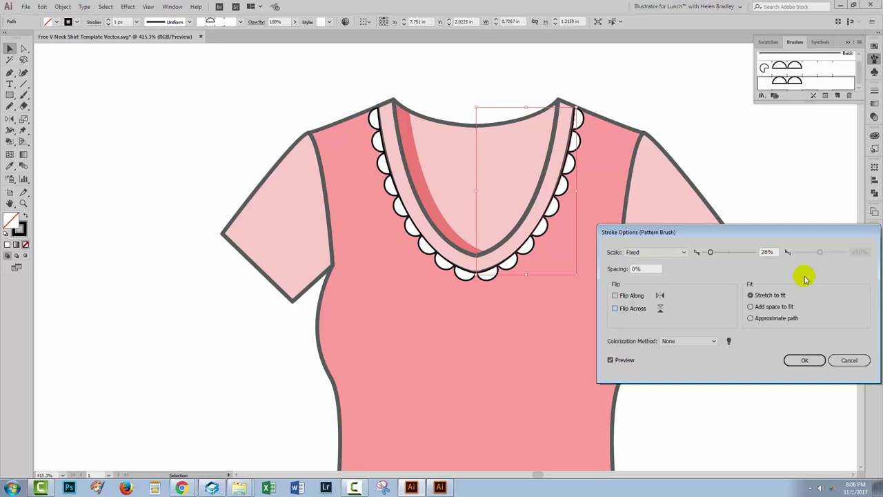
click(805, 360)
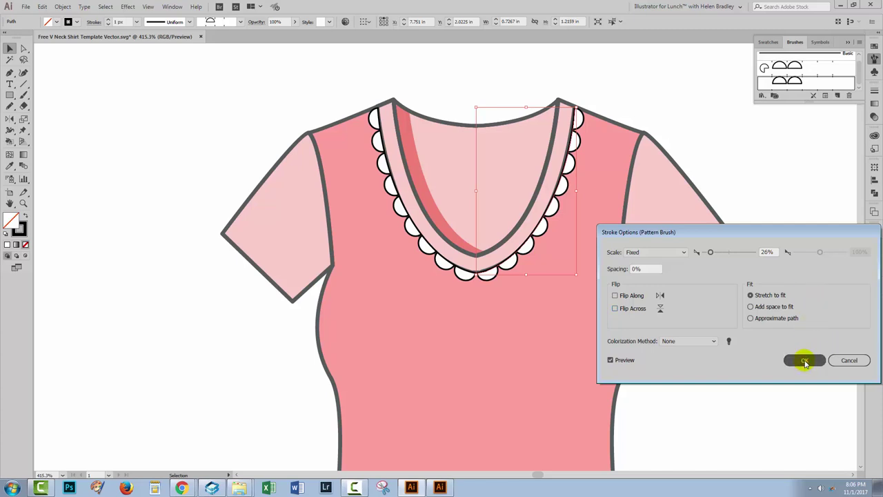
click(772, 344)
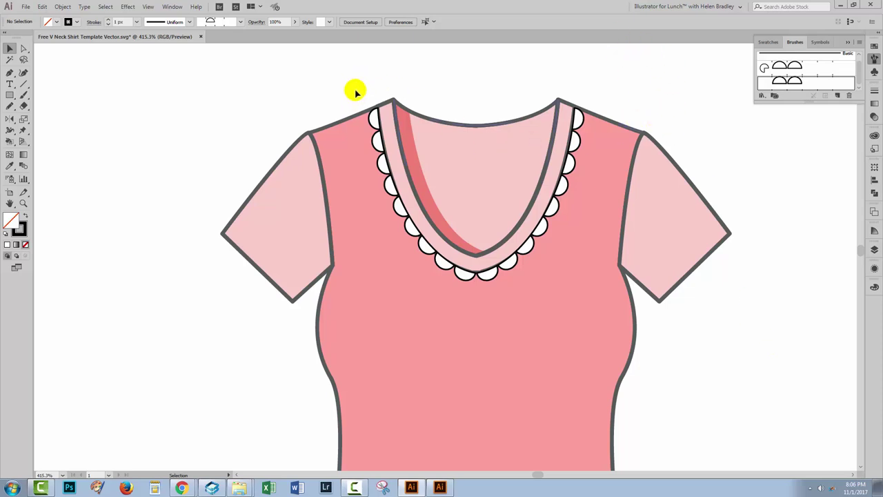
Select both left and right scallop trims and apply Object > Expand Appearance.
click(383, 140)
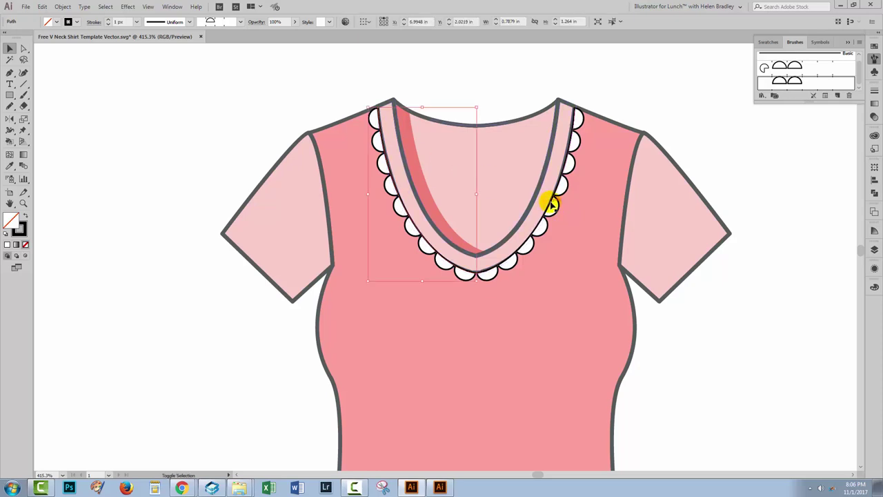
shift+click(550, 203)
click(70, 10)
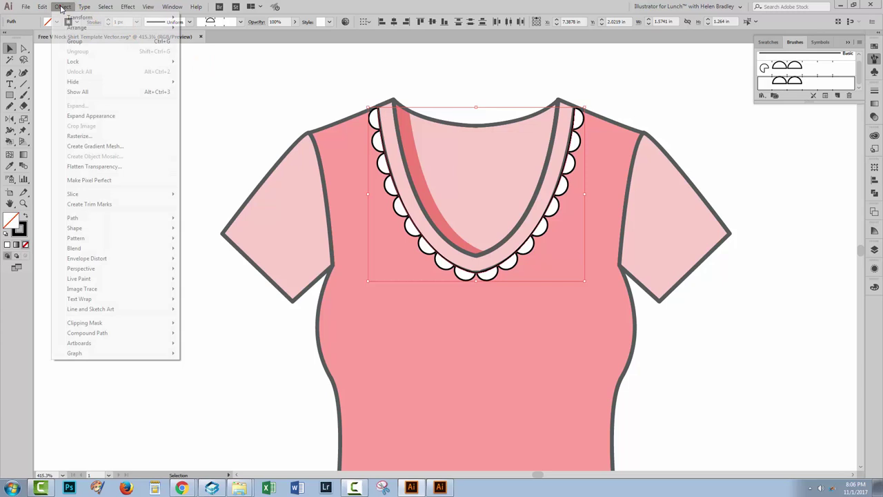
click(122, 116)
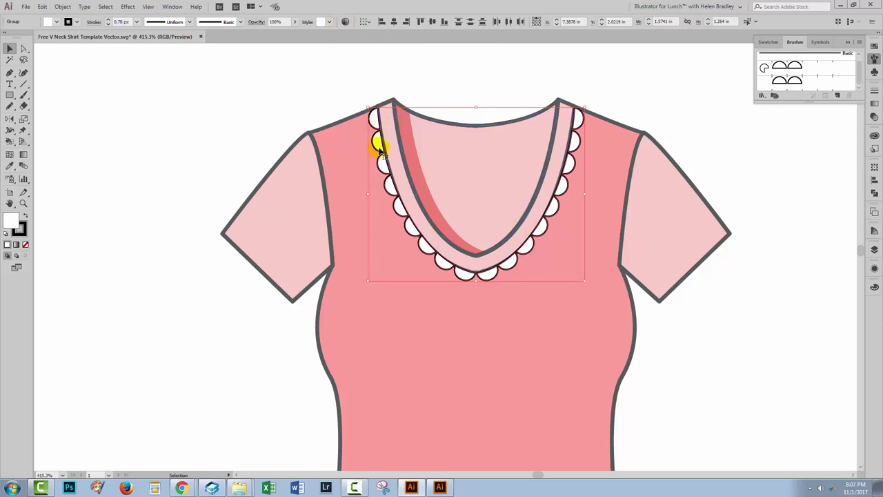
Open Recolor Artwork for the trims, add a new colour for white, and keep both rows recolouring.
click(345, 21)
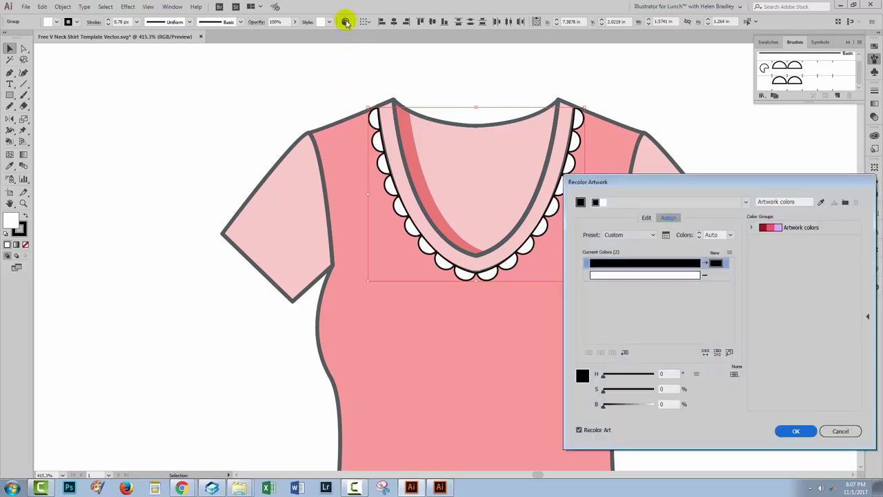
drag(657, 178, 660, 136)
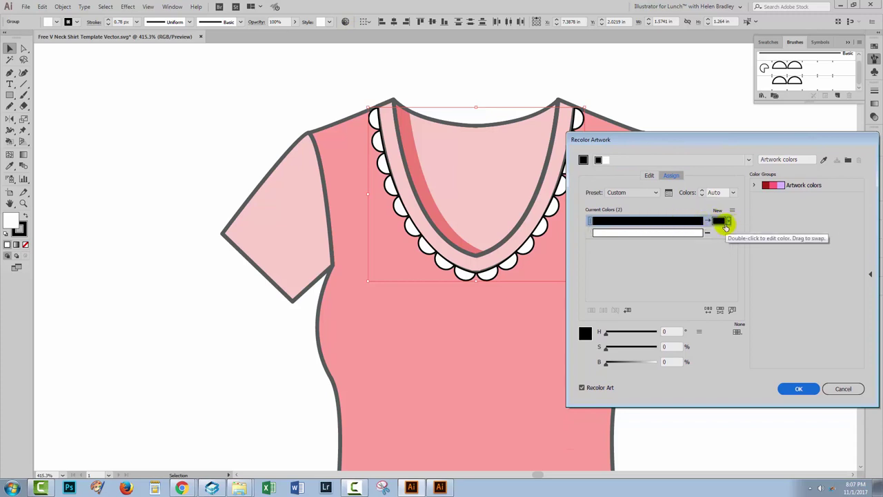
click(705, 221)
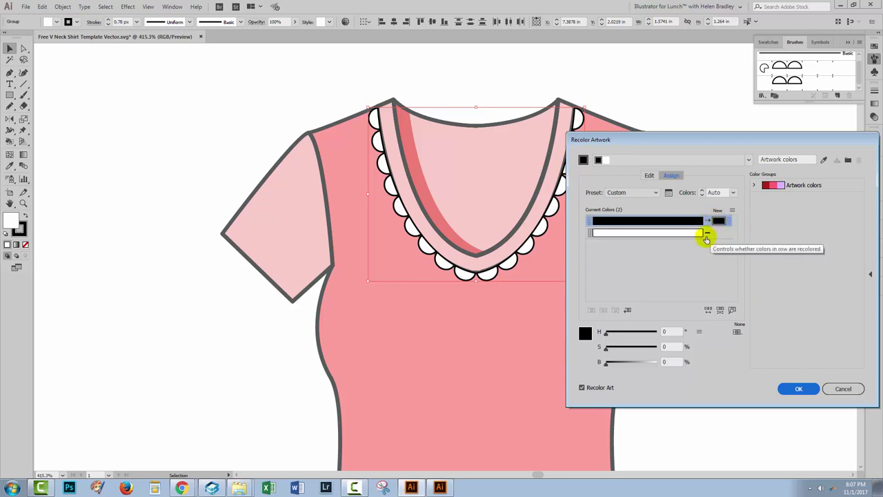
double_click(721, 238)
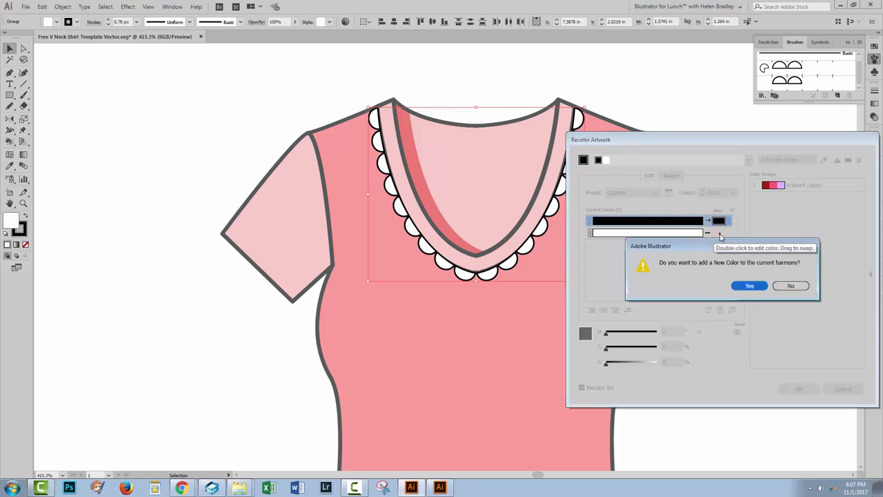
click(753, 286)
click(707, 233)
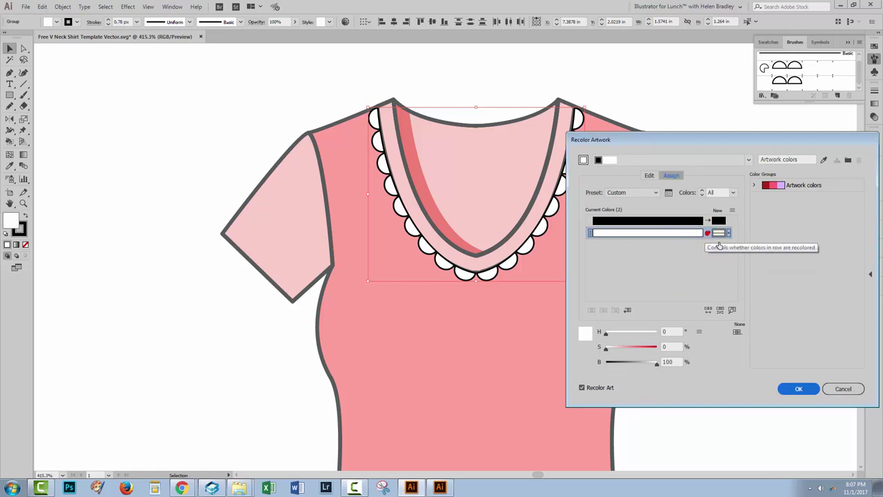
click(707, 233)
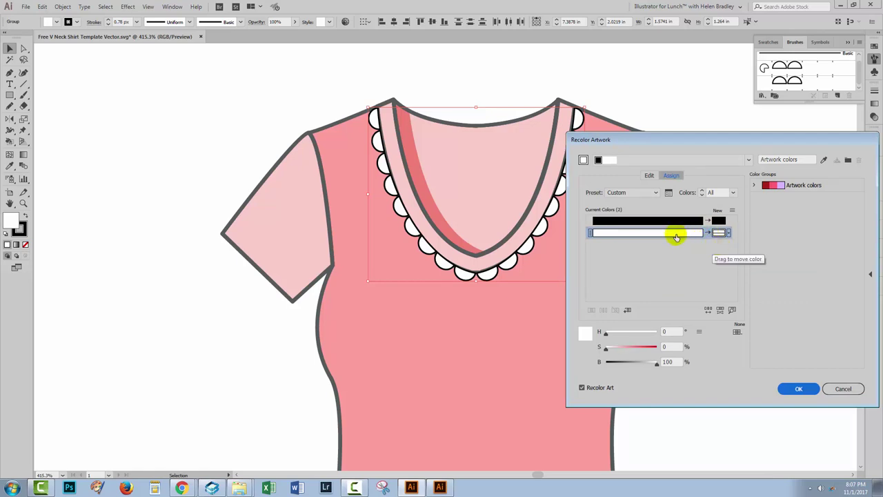
On the Edit colour wheel, shift the scallop fill colour to a pinkish red.
click(648, 176)
drag(647, 138, 681, 140)
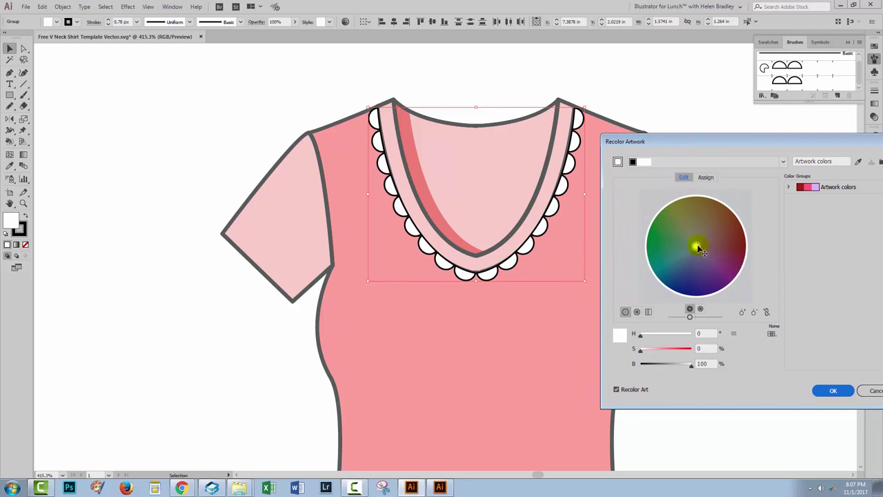
mouse_move(699, 250)
mouse_down()
mouse_move(687, 241)
mouse_move(714, 274)
mouse_move(697, 242)
mouse_move(711, 218)
mouse_up()
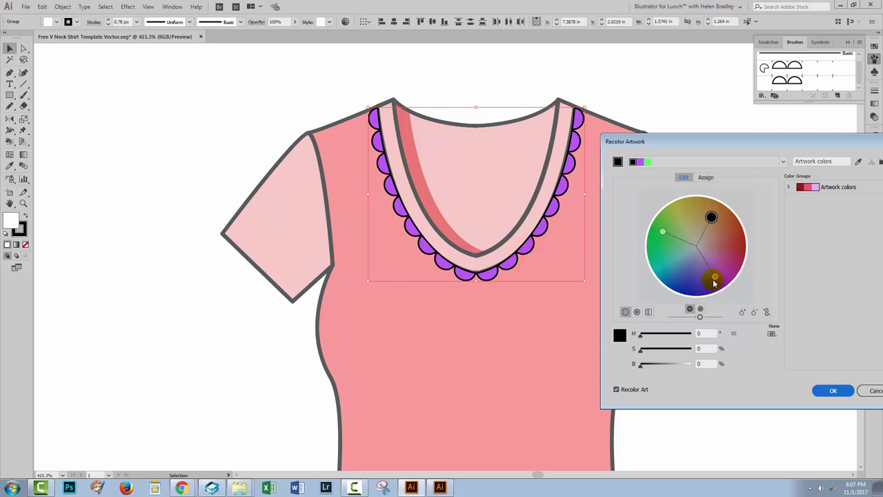
drag(718, 281, 725, 247)
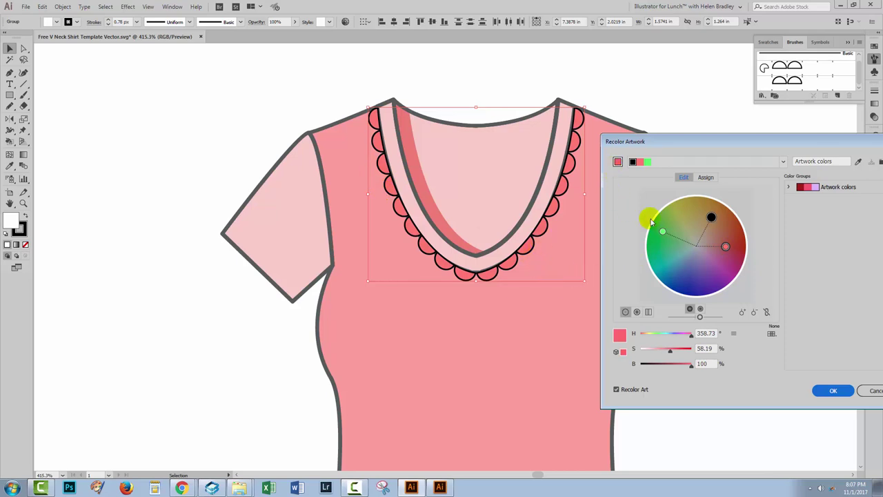
Shift the black outline colour's hue to red and darken it to a crimson shade.
click(712, 218)
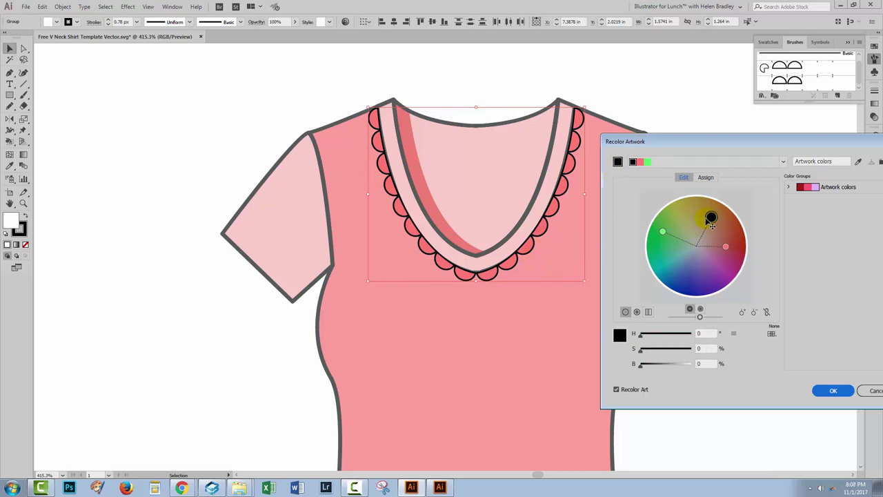
mouse_move(717, 221)
mouse_down()
mouse_move(678, 229)
mouse_move(727, 205)
mouse_move(751, 228)
mouse_move(733, 292)
mouse_move(683, 291)
mouse_move(692, 297)
mouse_move(726, 279)
mouse_move(697, 218)
mouse_up()
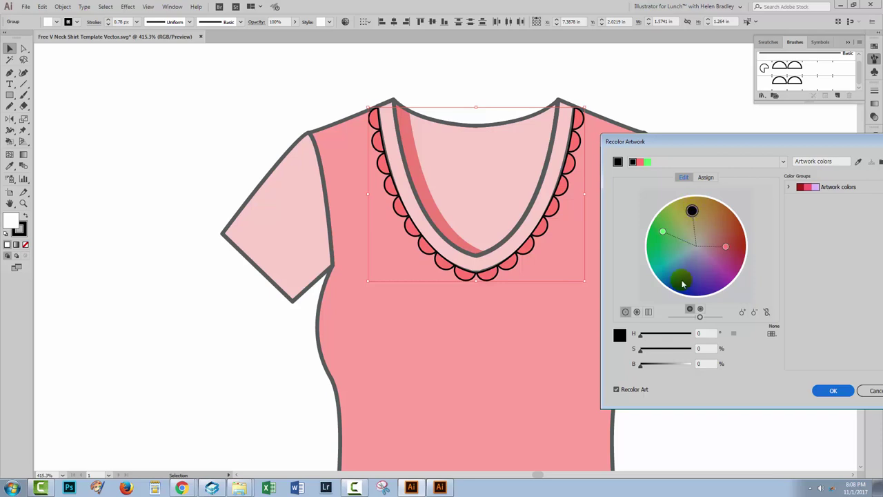
mouse_move(640, 368)
mouse_down()
mouse_move(684, 366)
mouse_move(656, 350)
mouse_move(681, 351)
mouse_up()
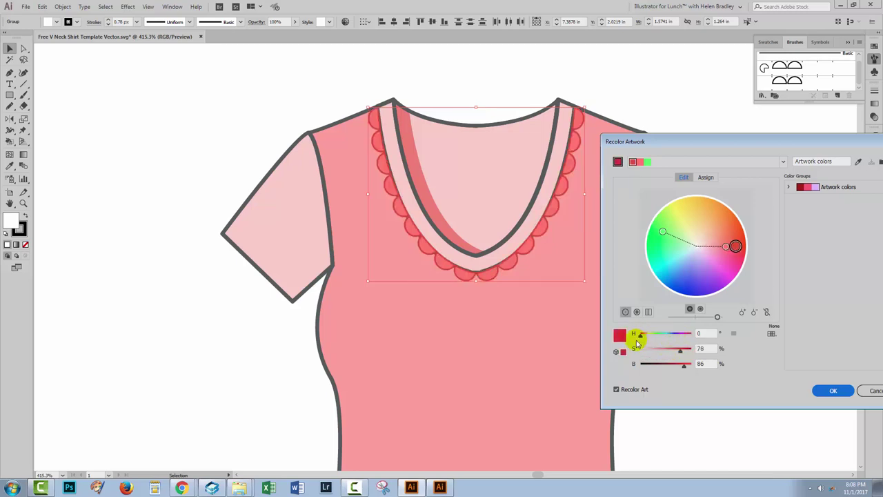
mouse_move(739, 251)
mouse_down()
mouse_move(742, 264)
mouse_move(739, 239)
mouse_move(745, 243)
mouse_up()
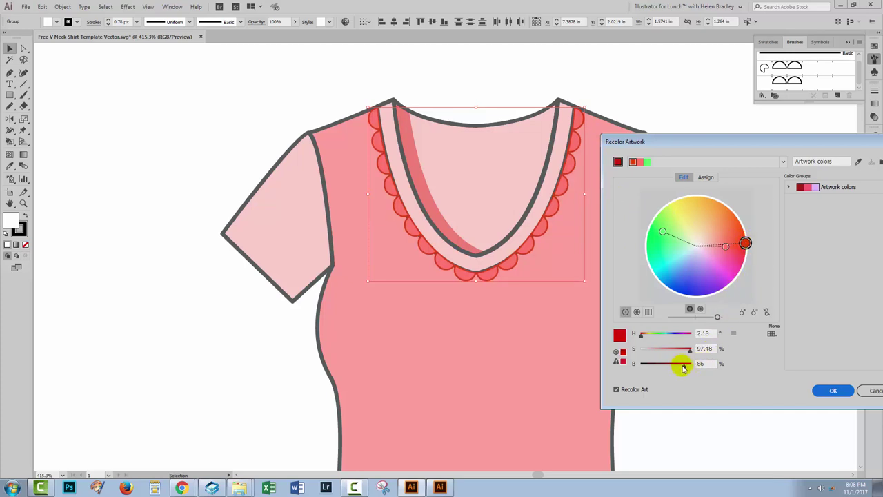
drag(684, 369, 672, 363)
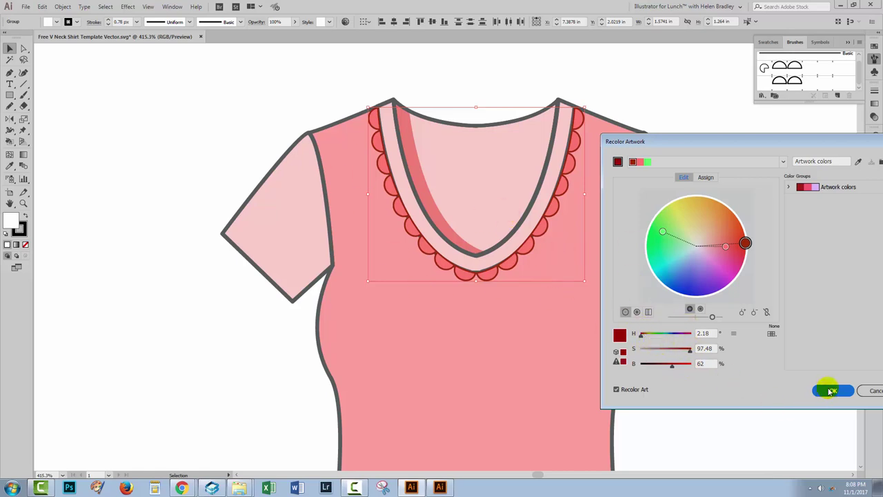
Save the new colours as a colour group and apply the dark red recolouring.
drag(853, 139, 805, 140)
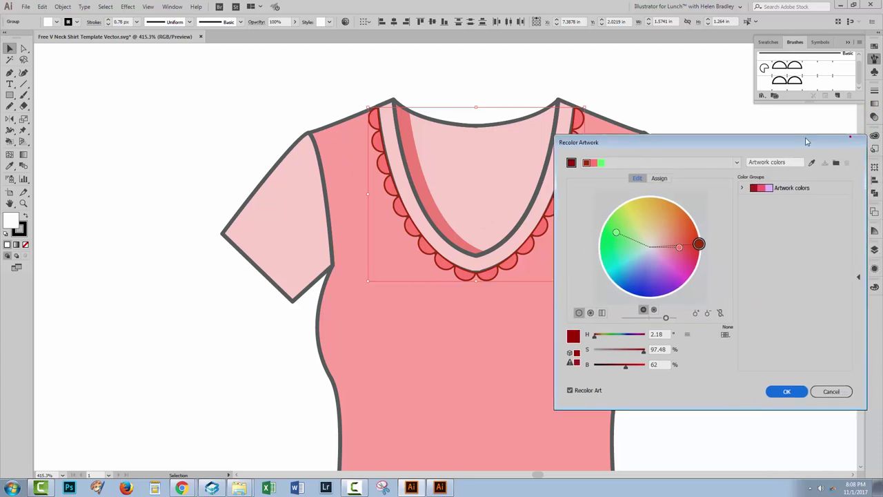
click(835, 164)
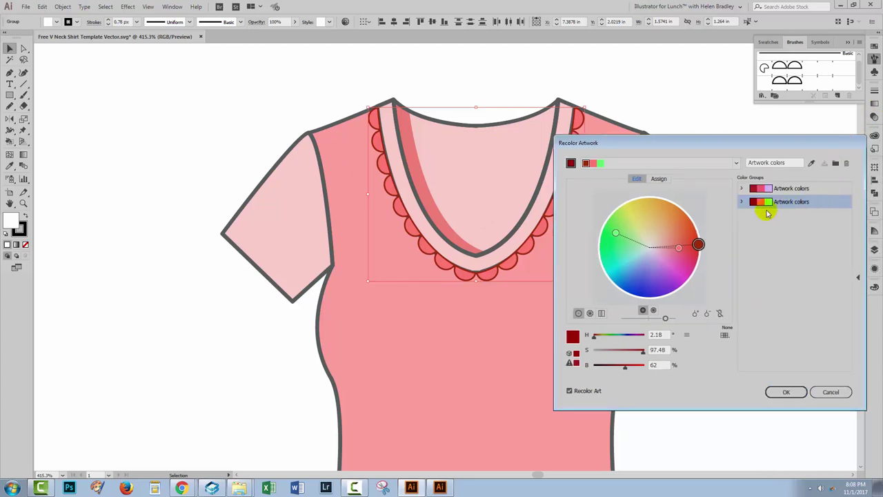
click(783, 393)
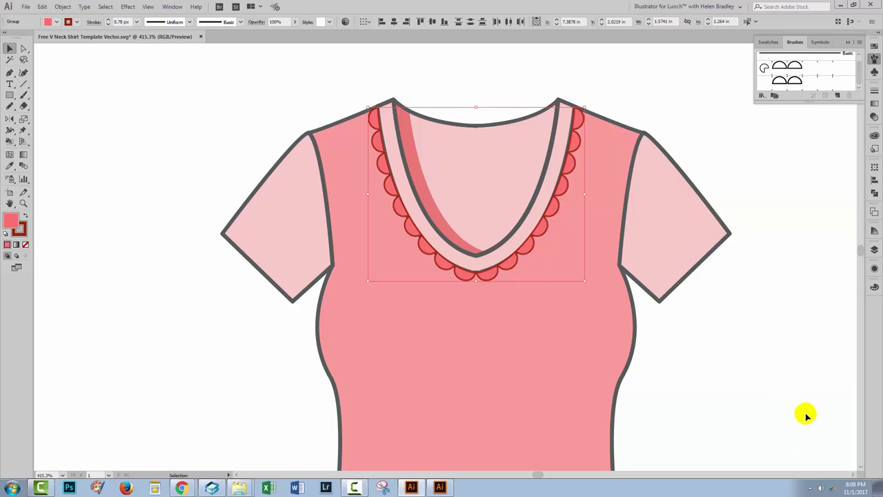
click(788, 414)
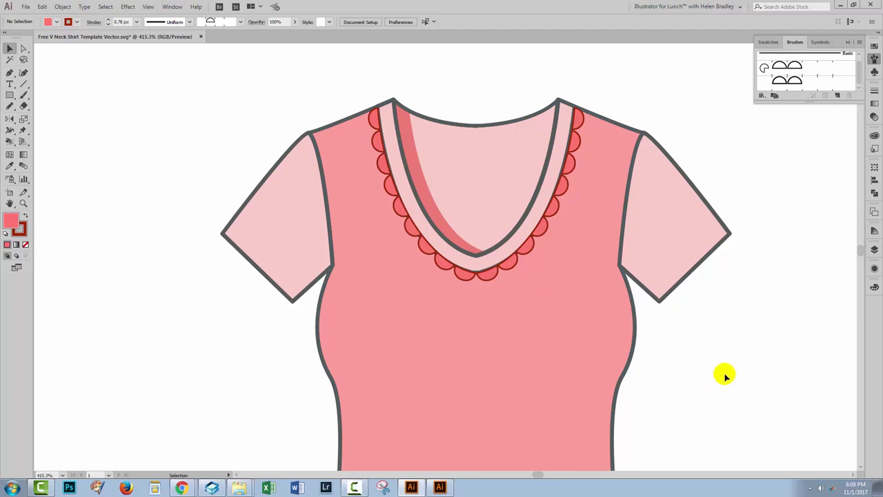
scroll(725, 376, down, 2)
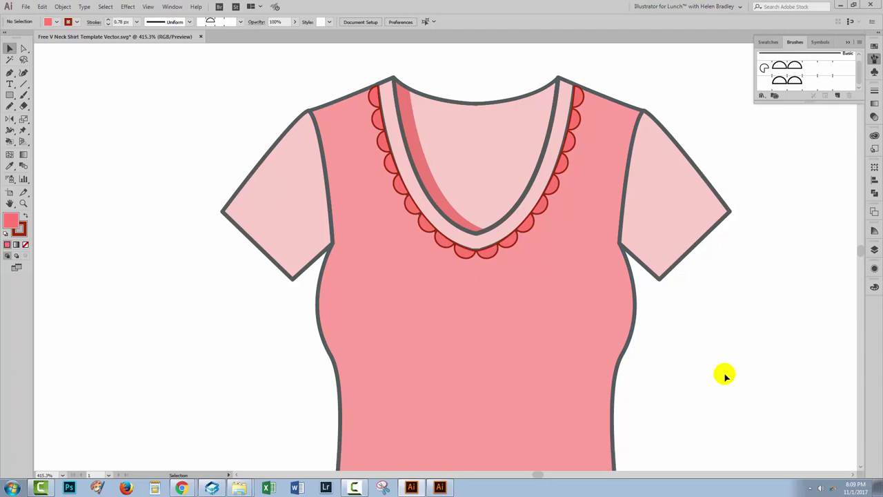